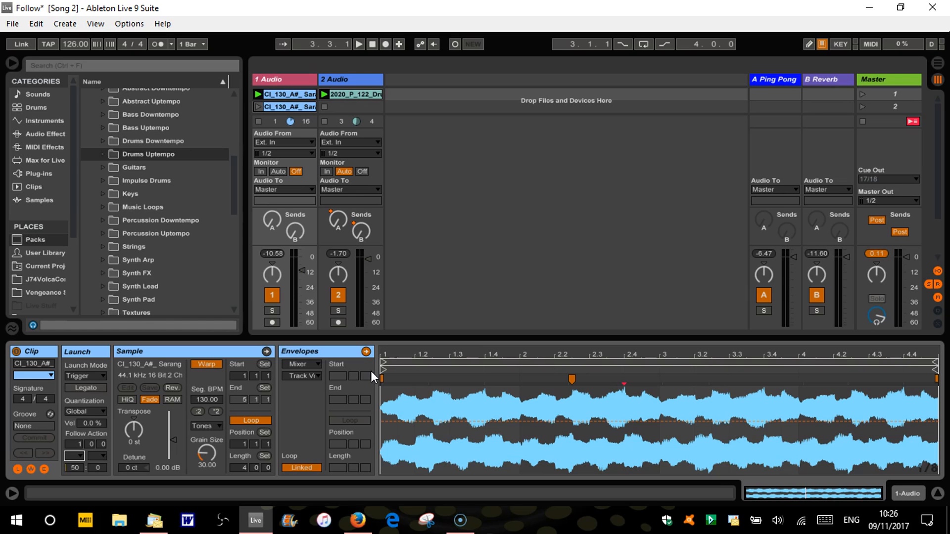
Hide the Launch settings in the clip view and show them again for the drum clip on track 2
click(16, 466)
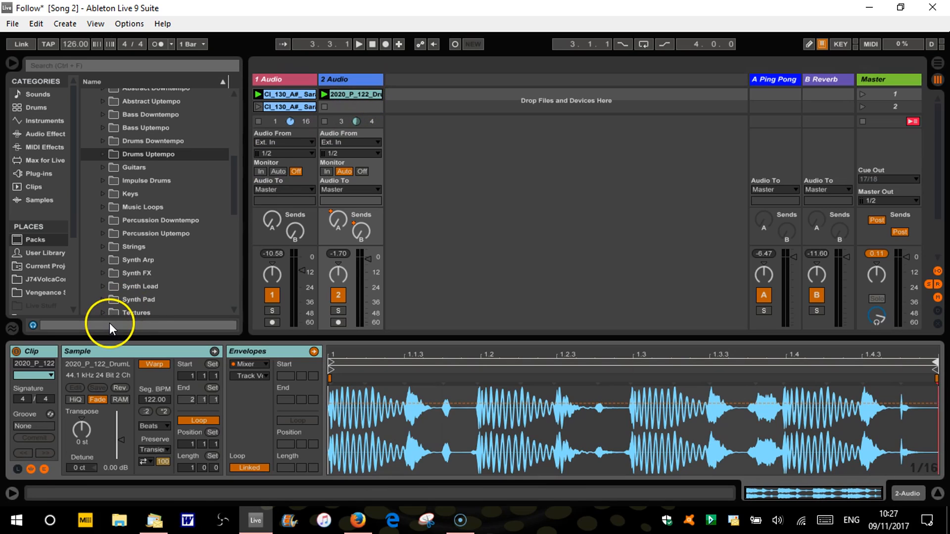
click(16, 467)
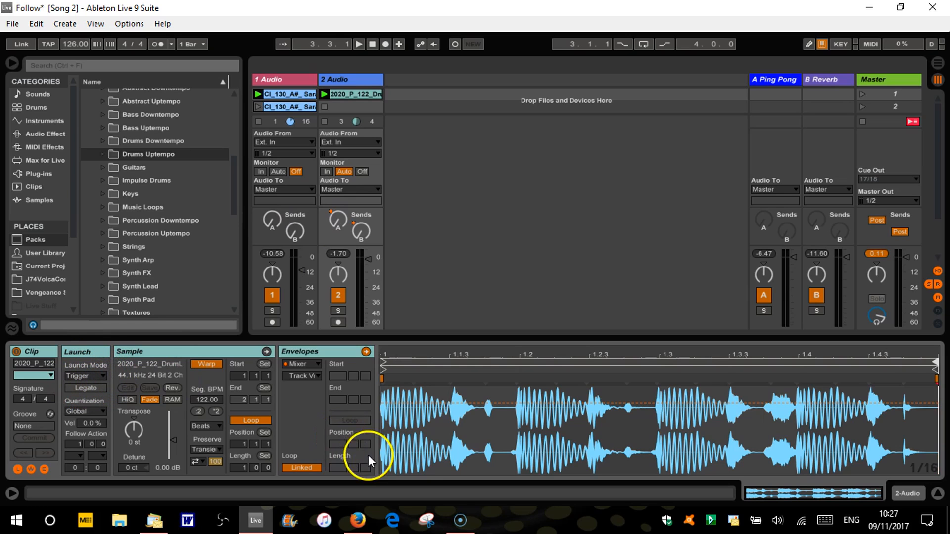
Stop the clip on track 1, audition the drum clip with Loop turned off, and switch its Loop back on
click(251, 420)
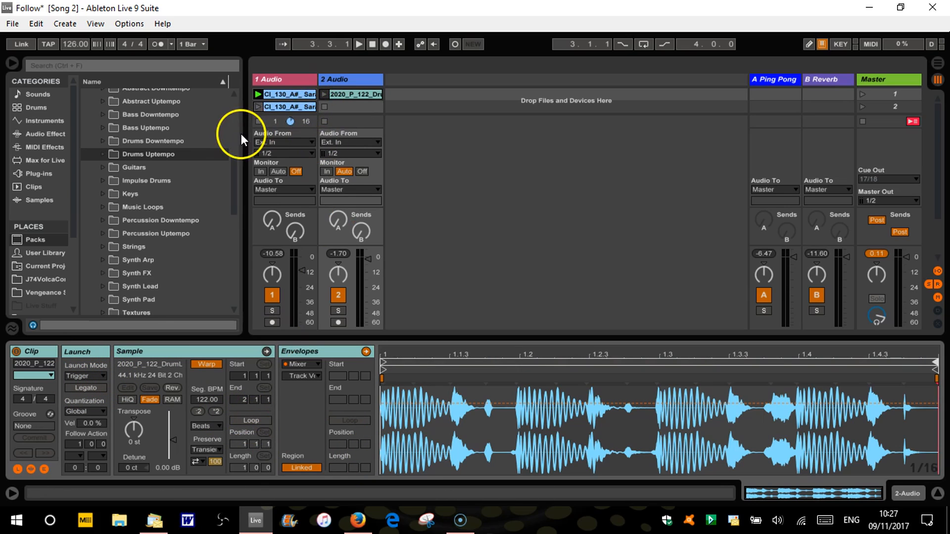
click(258, 121)
click(323, 94)
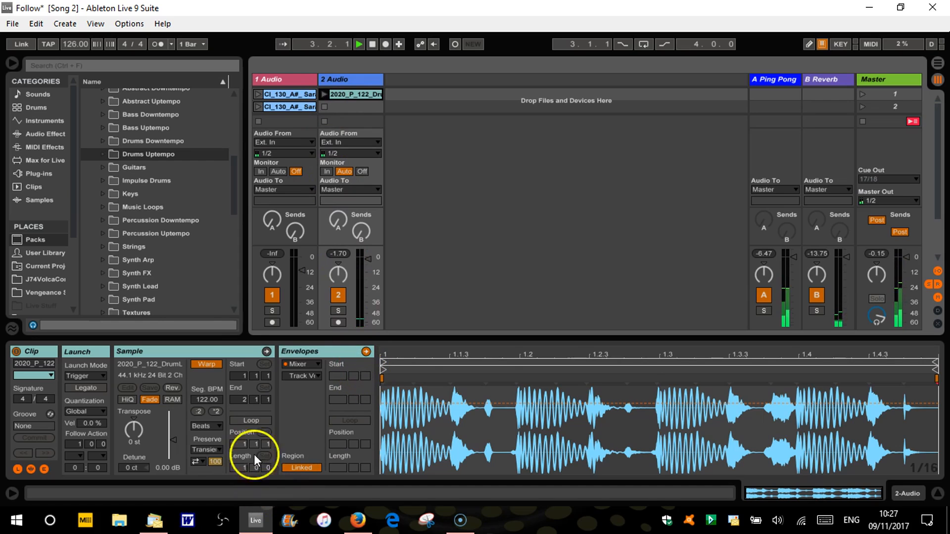
click(250, 420)
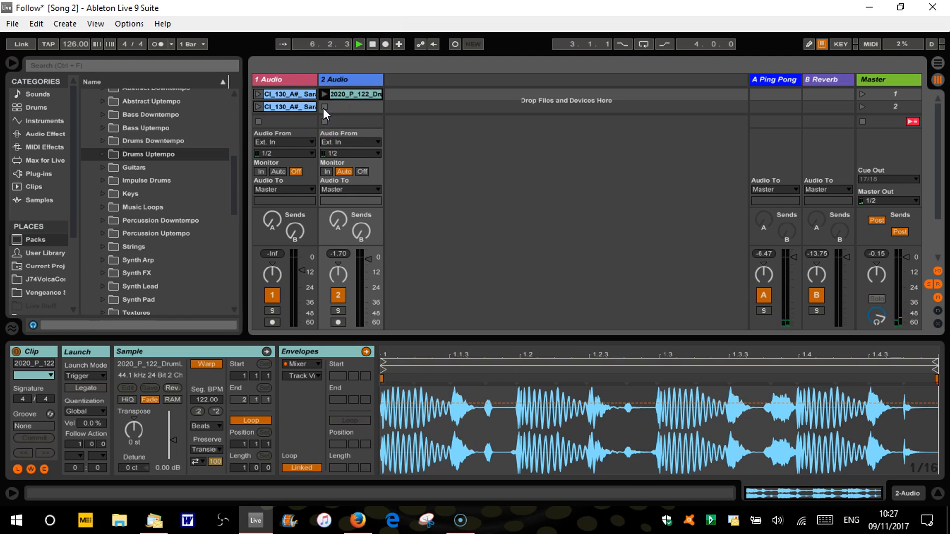
Set the drum clip's launch mode to Gate and audition it from its slot on track 2
click(102, 377)
click(93, 396)
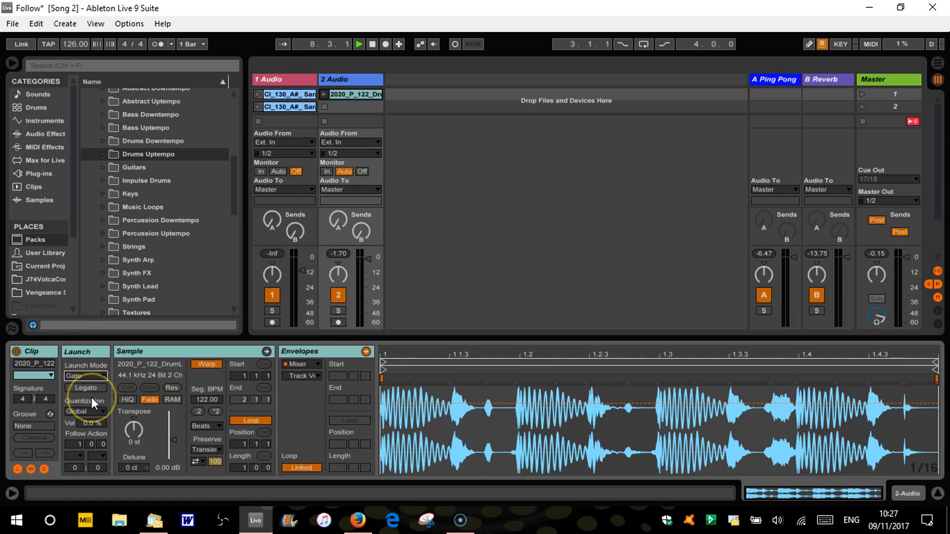
click(325, 94)
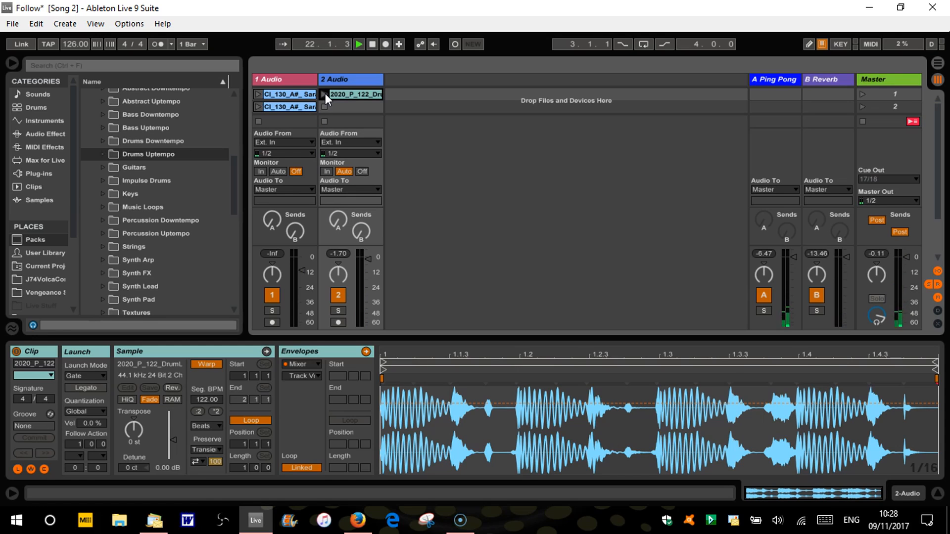
click(275, 93)
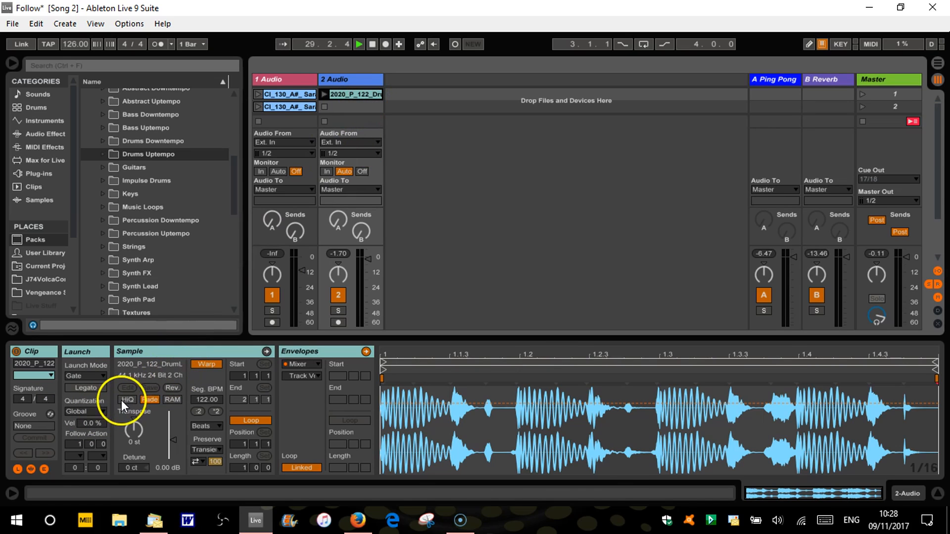
Set the drum clip's launch quantization to 1/8 and audition it in Gate mode
click(102, 412)
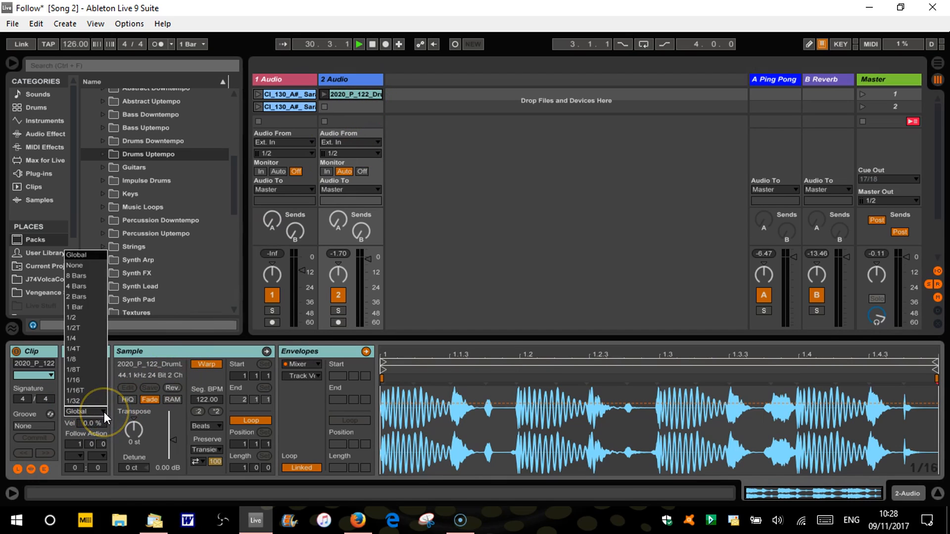
click(88, 361)
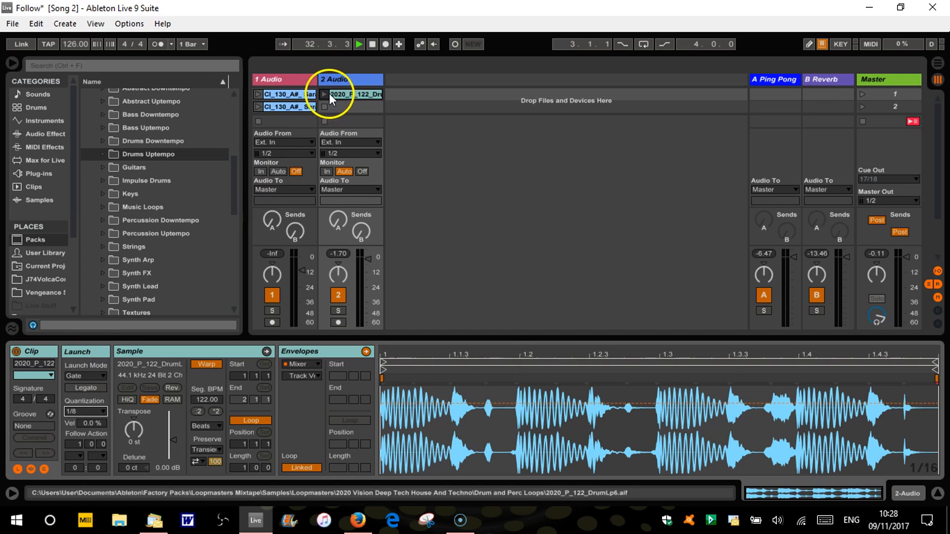
click(325, 93)
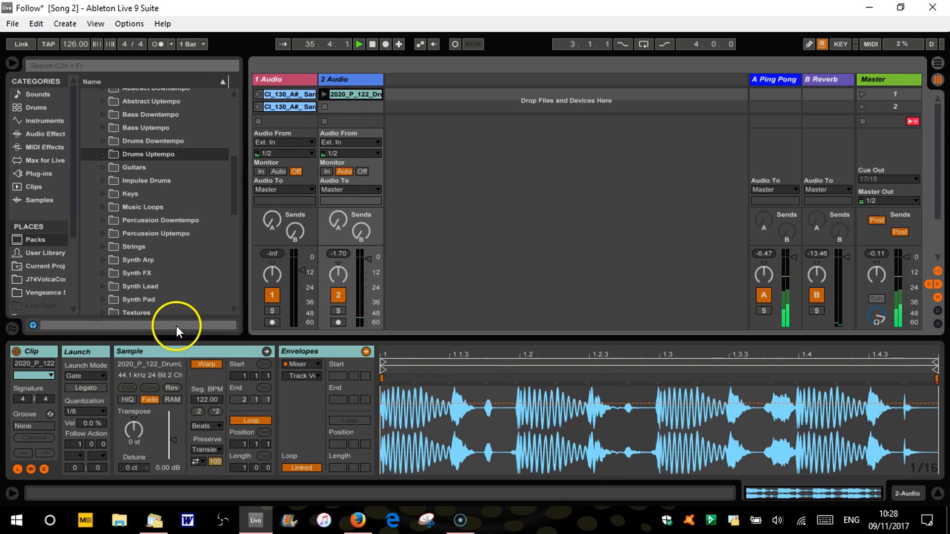
Audition the drum clip with launch quantization set to None, and return the quantization to Global
click(102, 409)
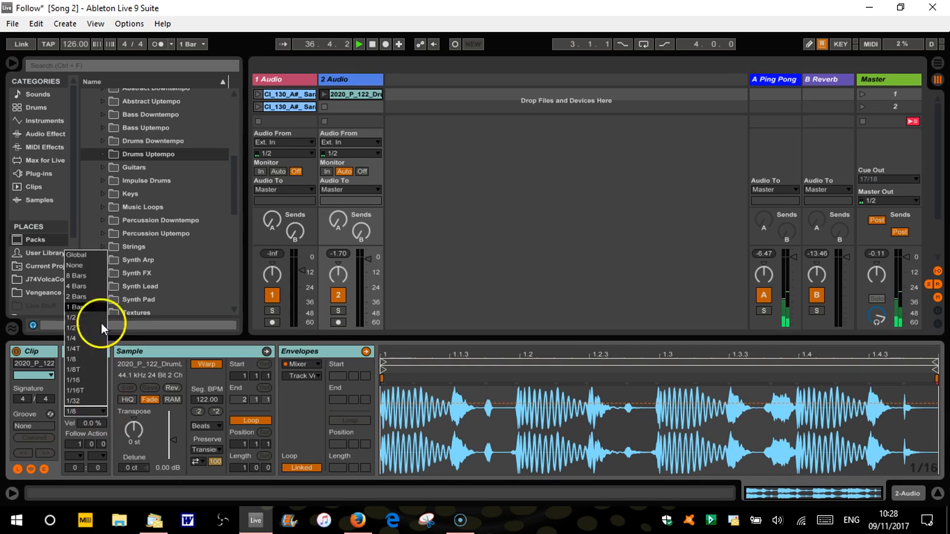
click(93, 264)
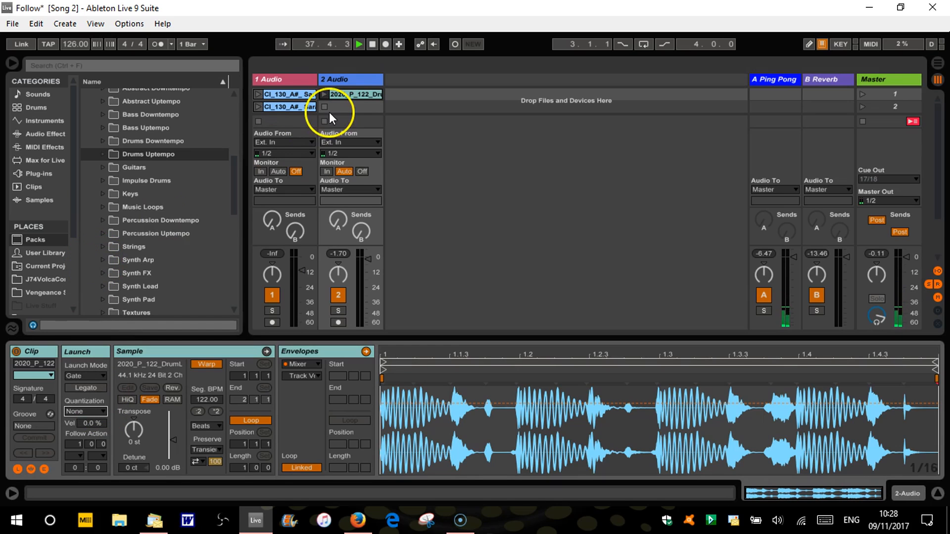
click(324, 94)
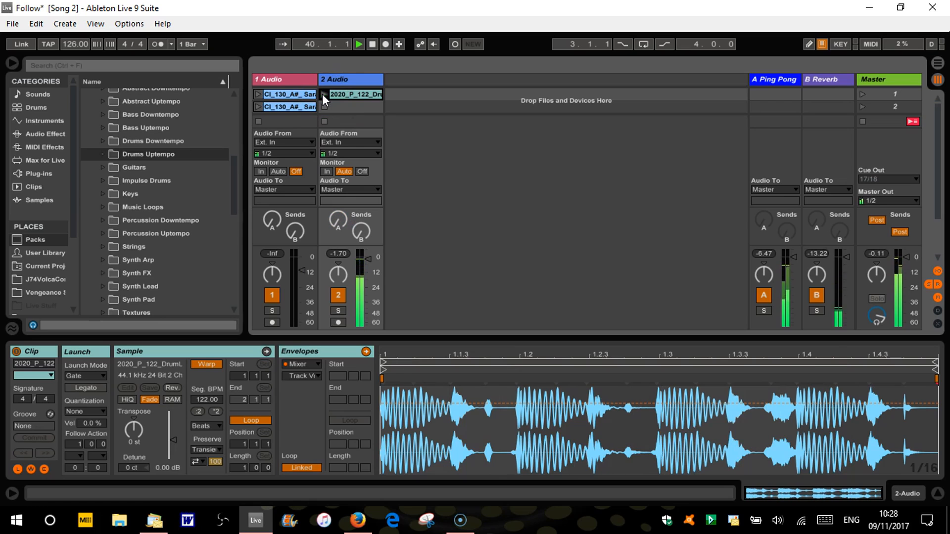
click(102, 411)
click(84, 256)
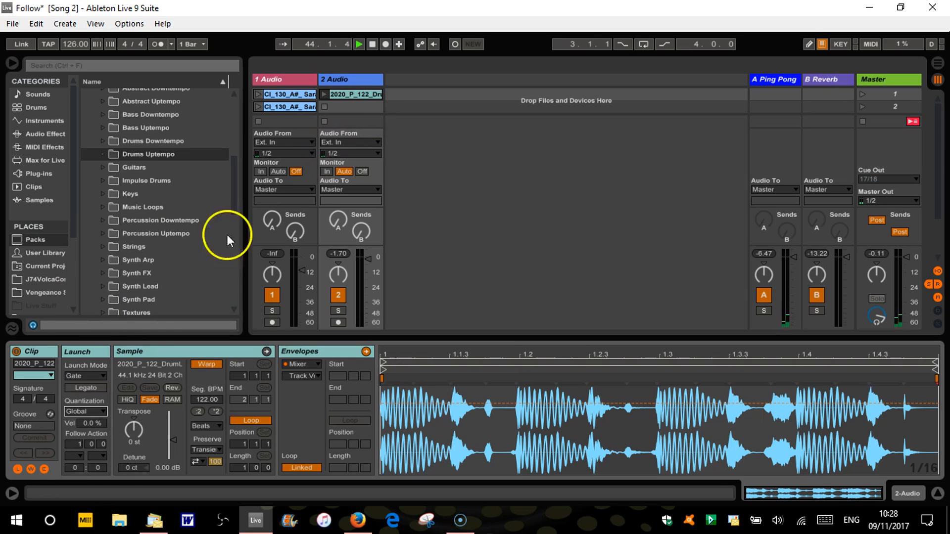
Set the drum clip's launch mode to Toggle, and launch and stop the clip on track 2
click(103, 375)
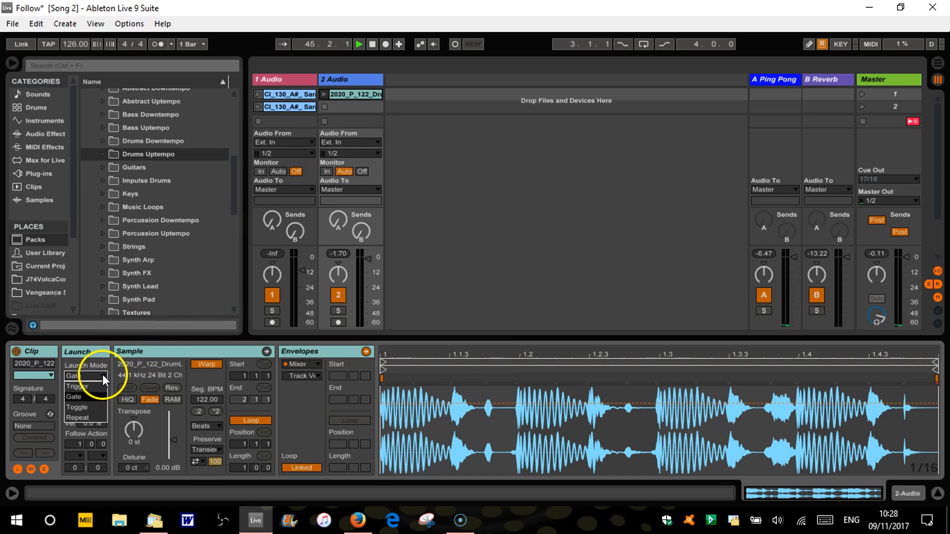
click(87, 404)
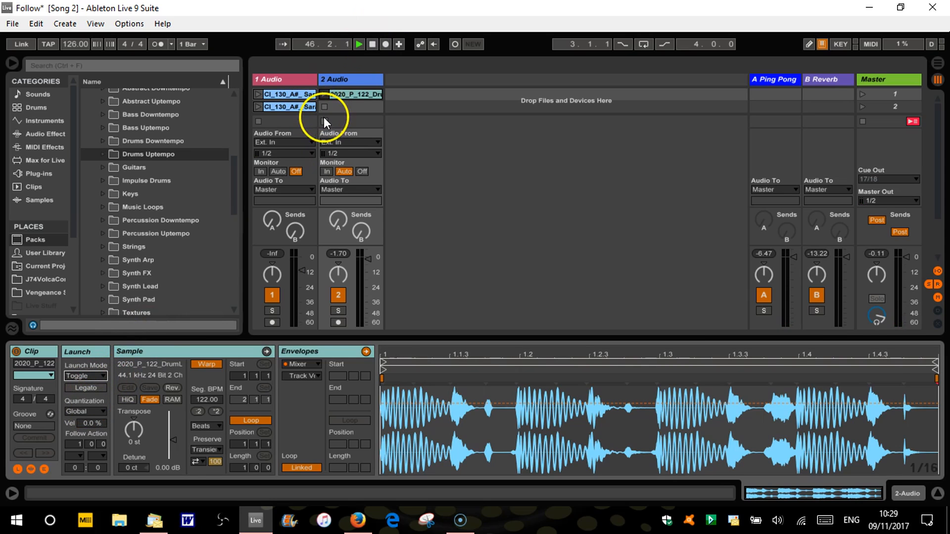
click(325, 95)
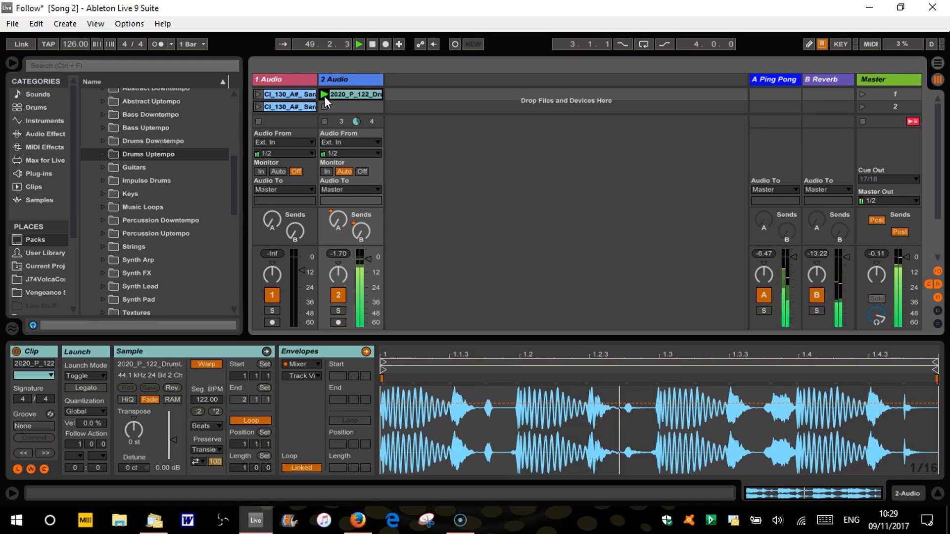
click(325, 104)
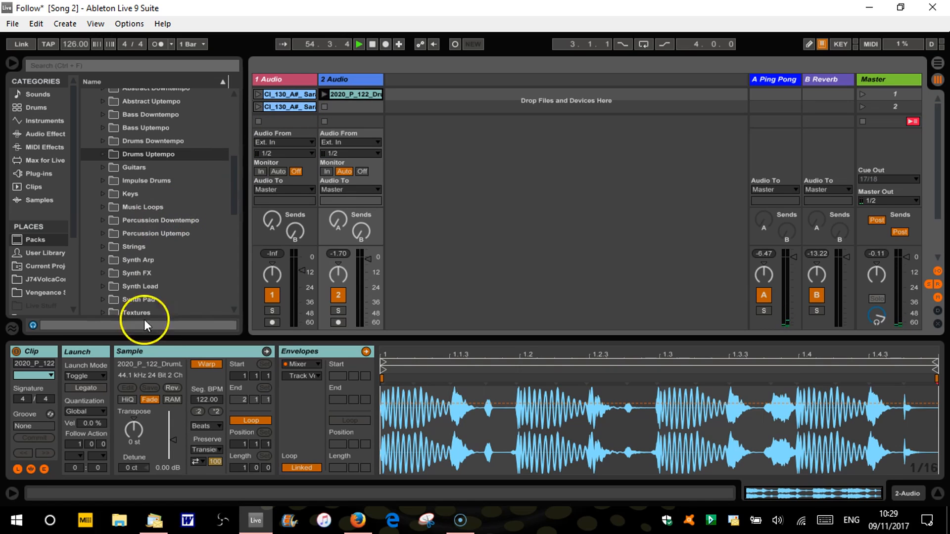
Set the drum clip's launch mode to Repeat with 1/4 quantization and audition it
click(104, 372)
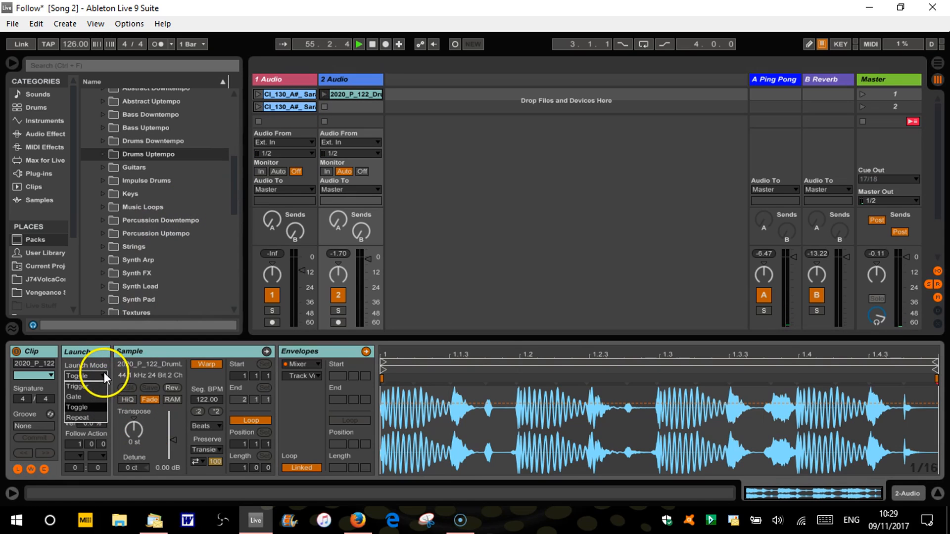
click(91, 416)
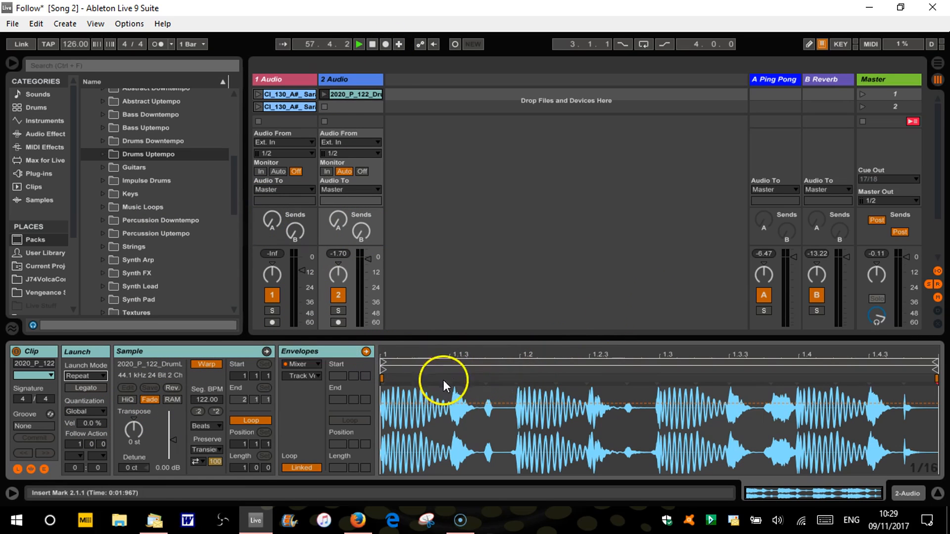
click(103, 411)
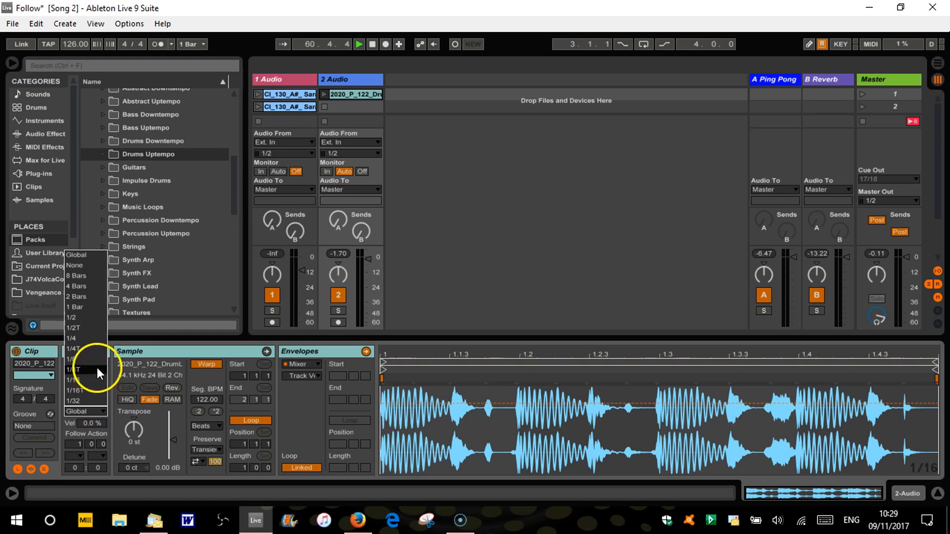
click(90, 338)
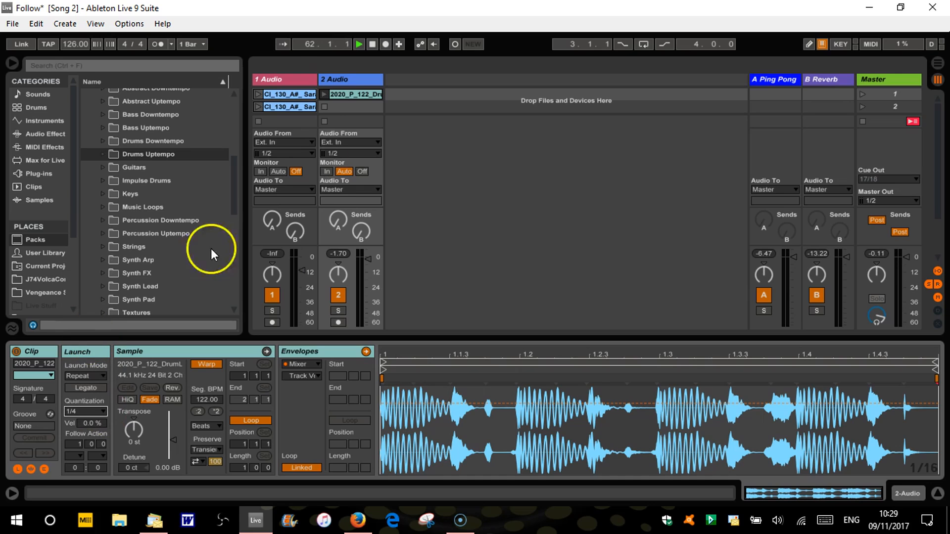
click(324, 94)
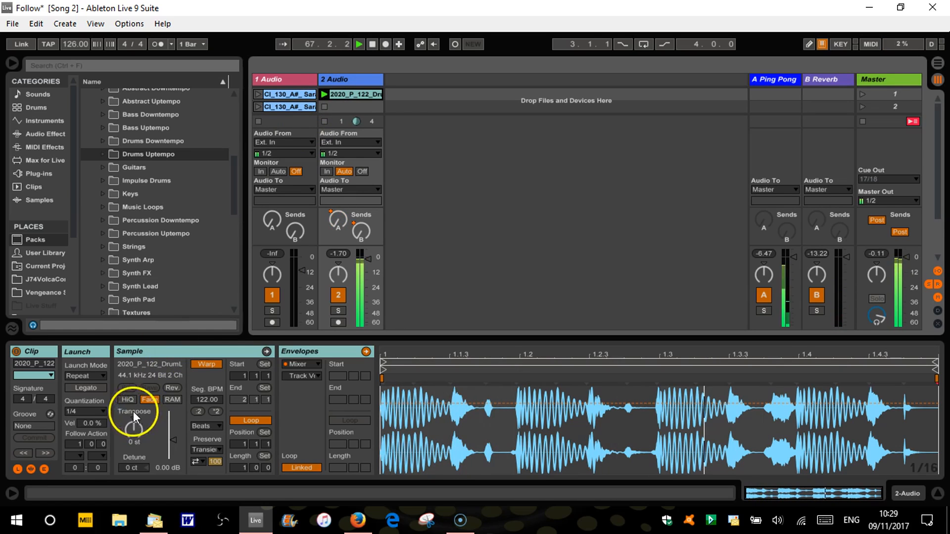
Change the drum clip's launch quantization to 1/2 and audition the repeated triggering
click(102, 411)
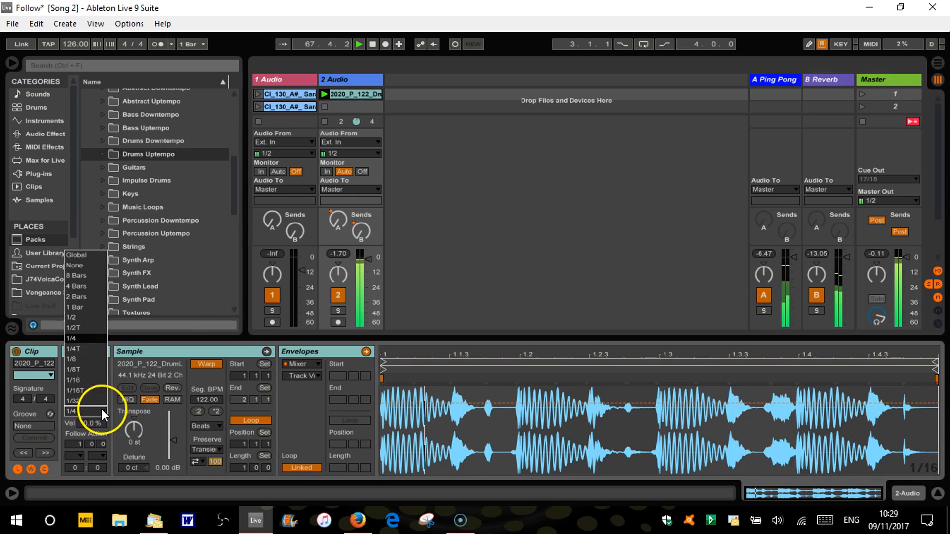
click(82, 318)
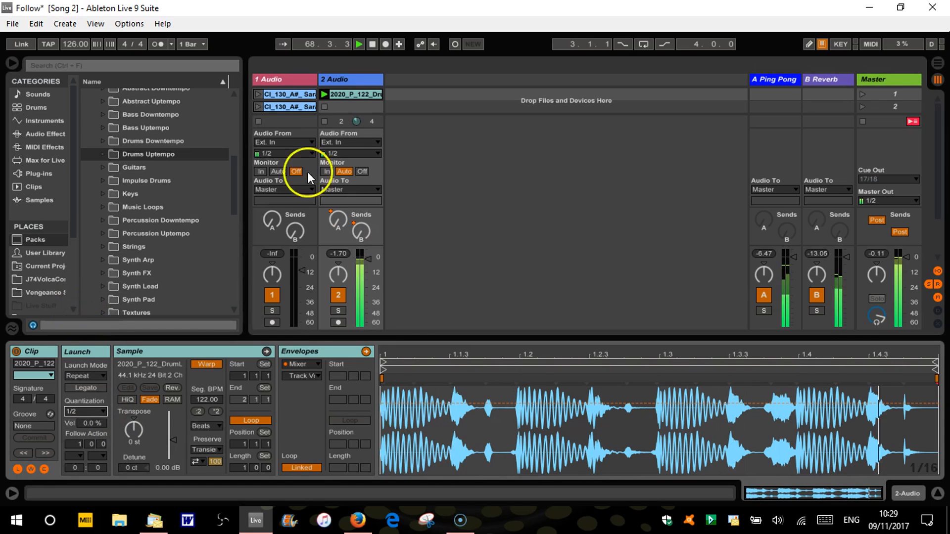
click(325, 94)
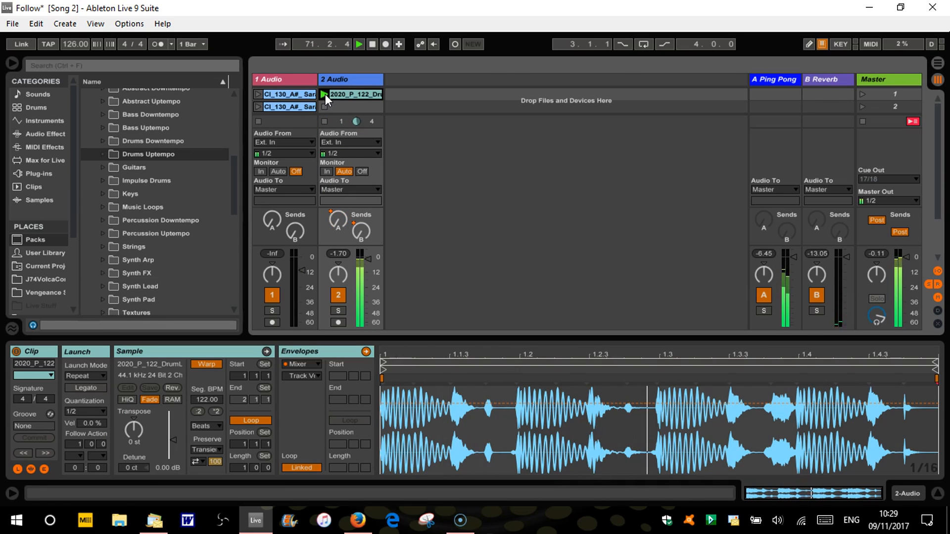
Set the drum clip's launch quantization to 1/16 and retrigger it in Repeat mode
click(102, 410)
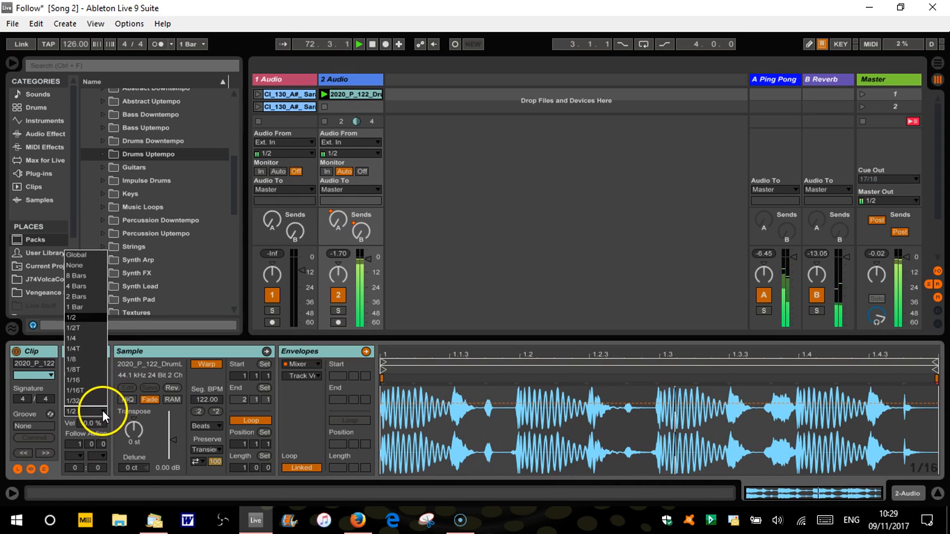
click(81, 379)
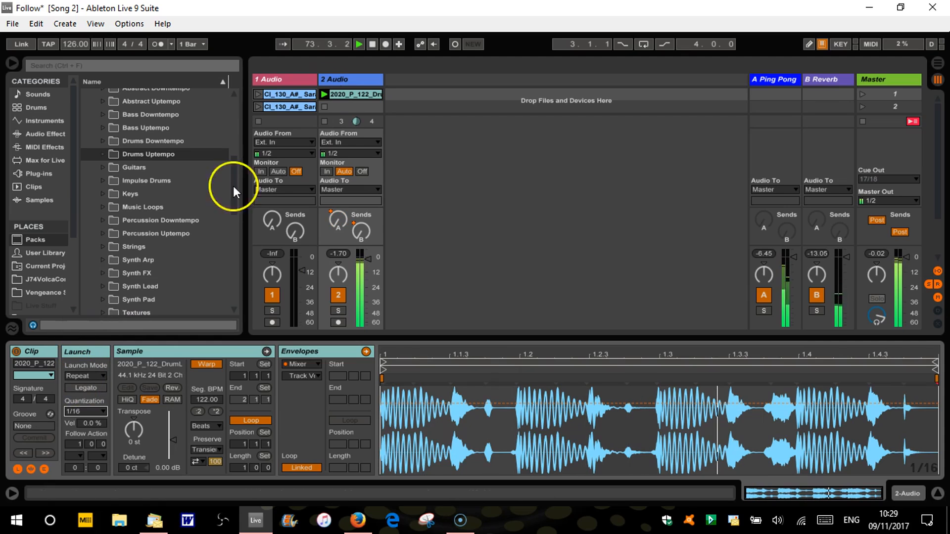
click(322, 93)
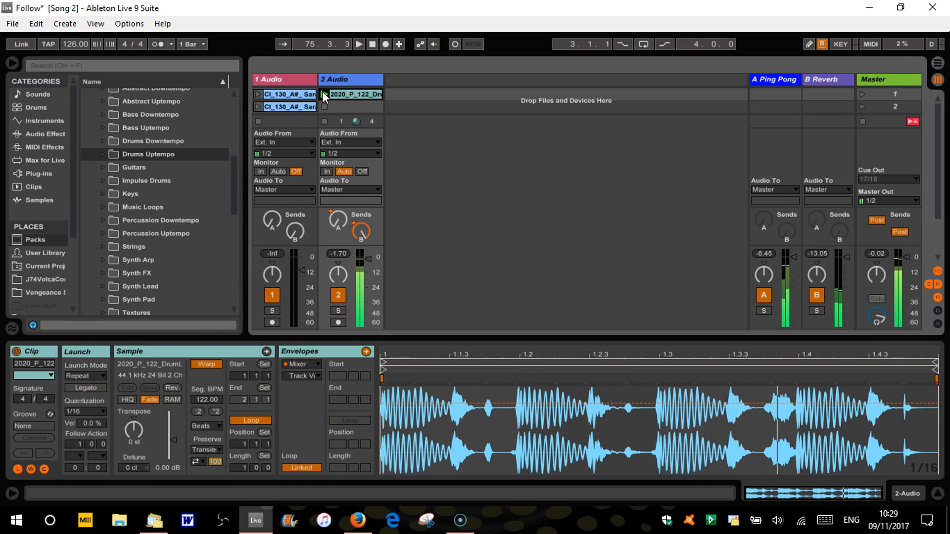
click(323, 95)
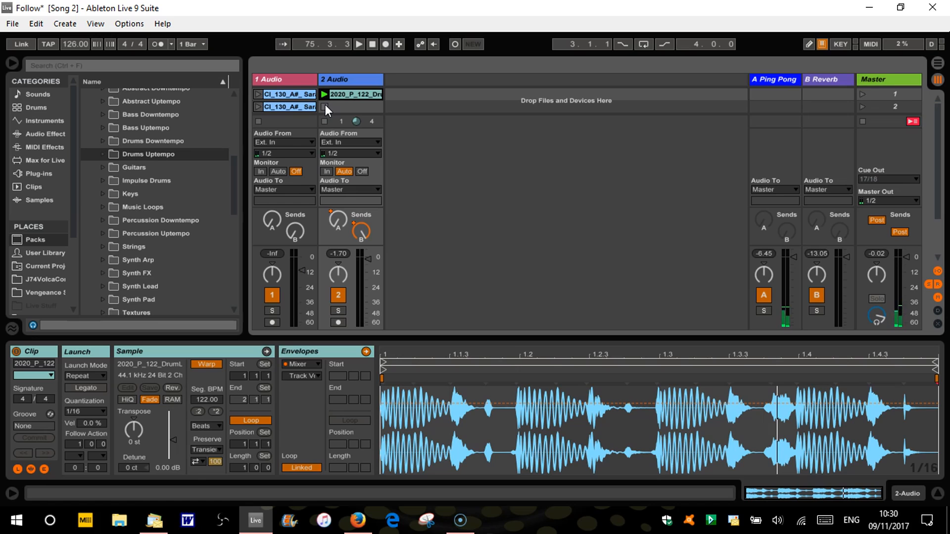
Set the drum clip's launch mode to Trigger and stop the clip on track 2
click(325, 107)
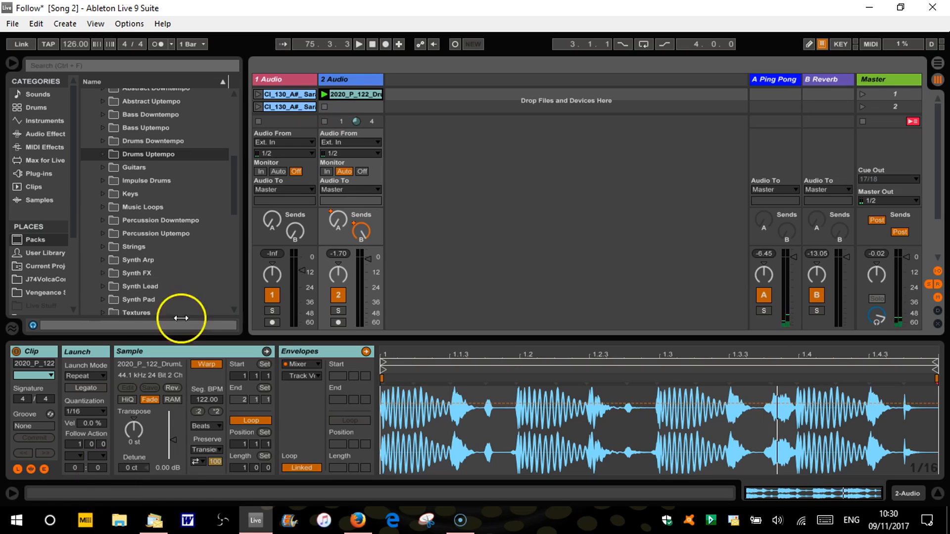
click(100, 375)
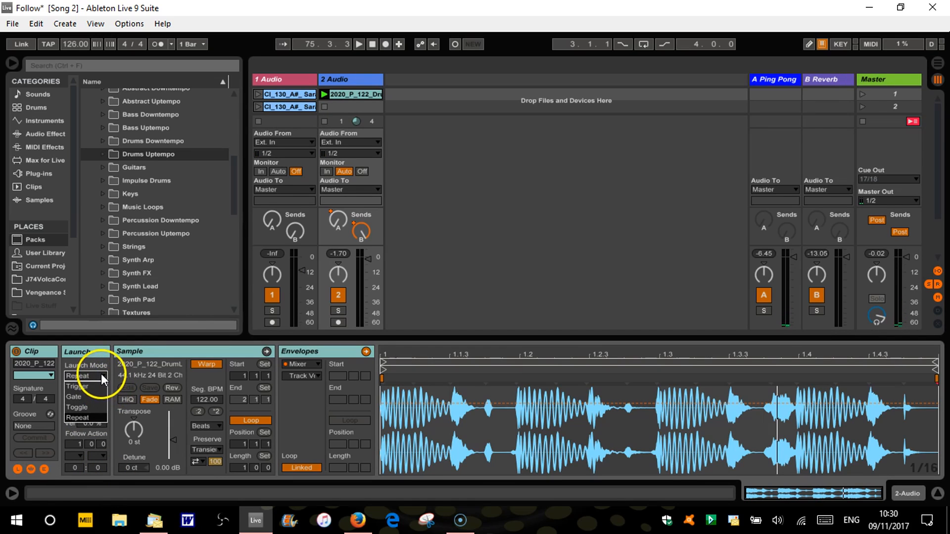
click(97, 383)
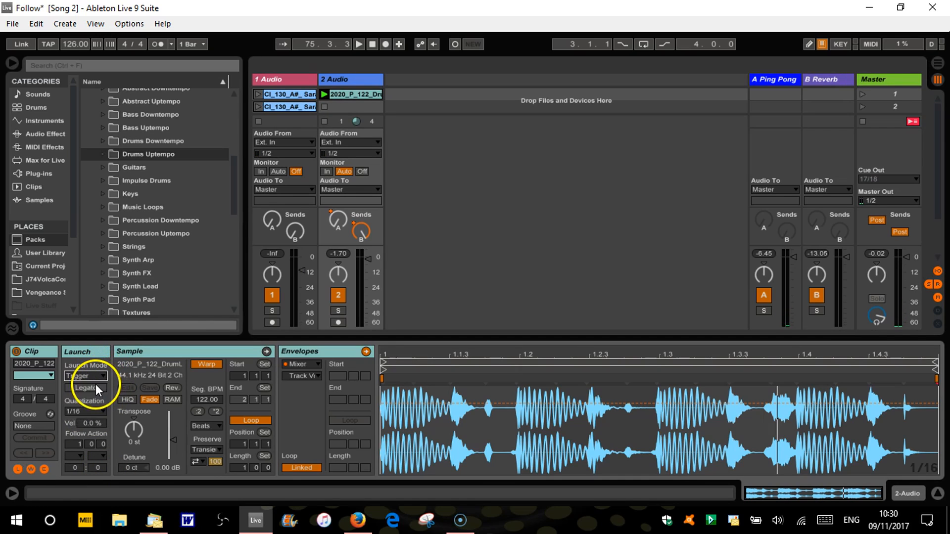
click(324, 107)
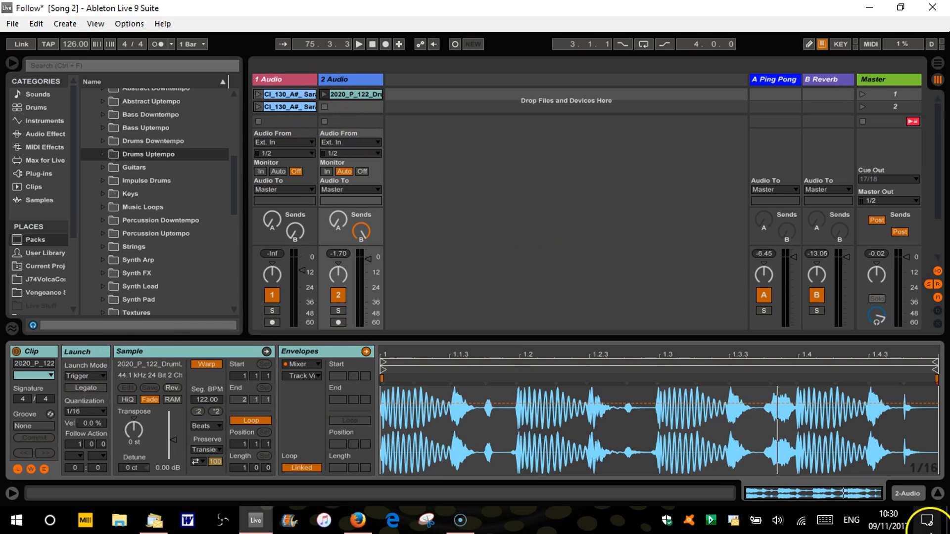
Open the third Sarang Drone clip on track 1 to show its launch settings
click(937, 493)
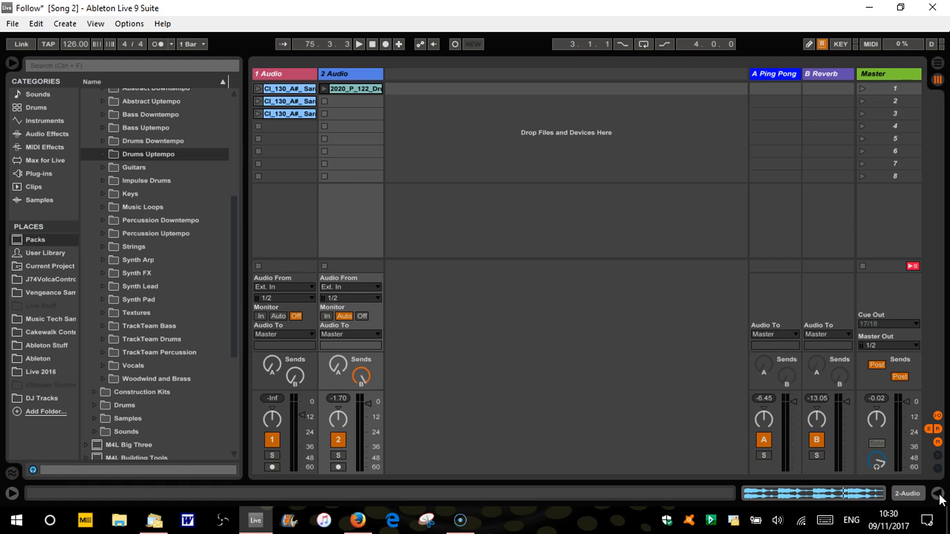
double_click(286, 112)
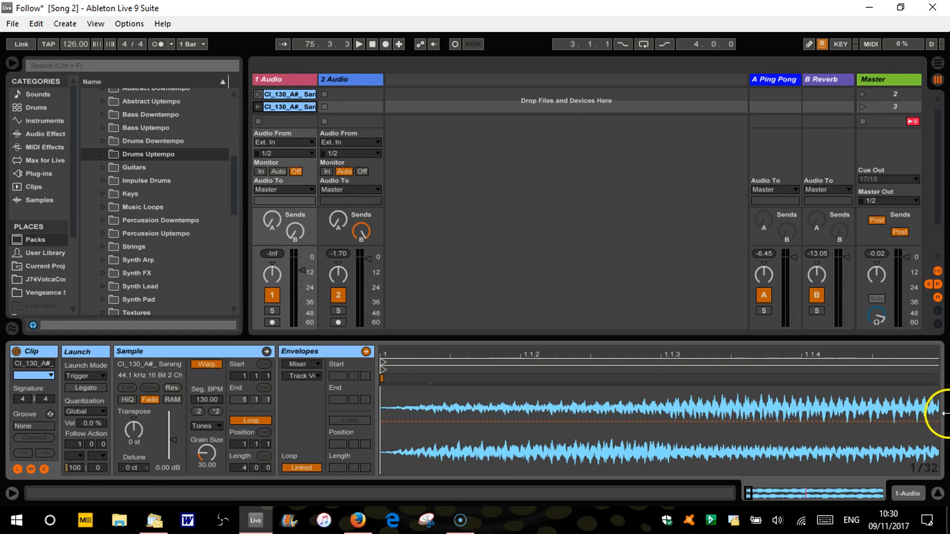
click(937, 494)
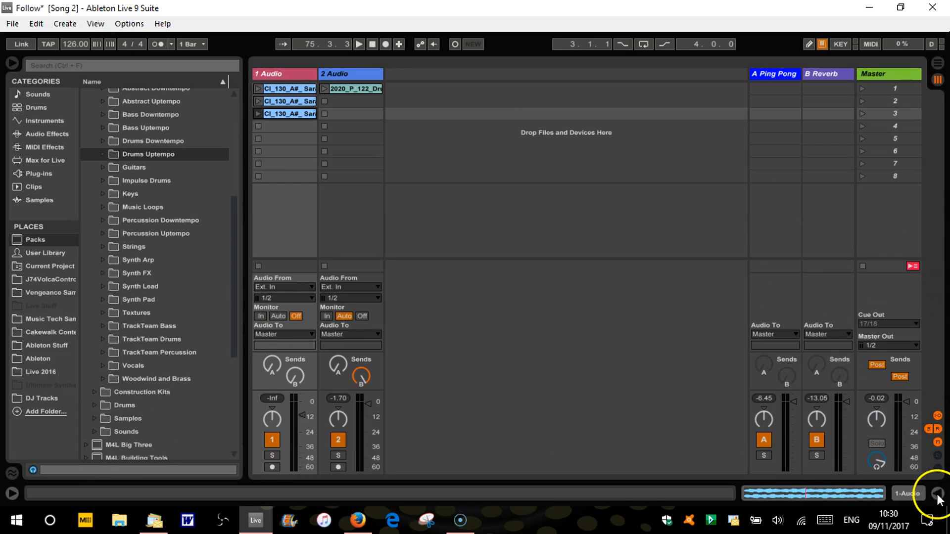
double_click(290, 112)
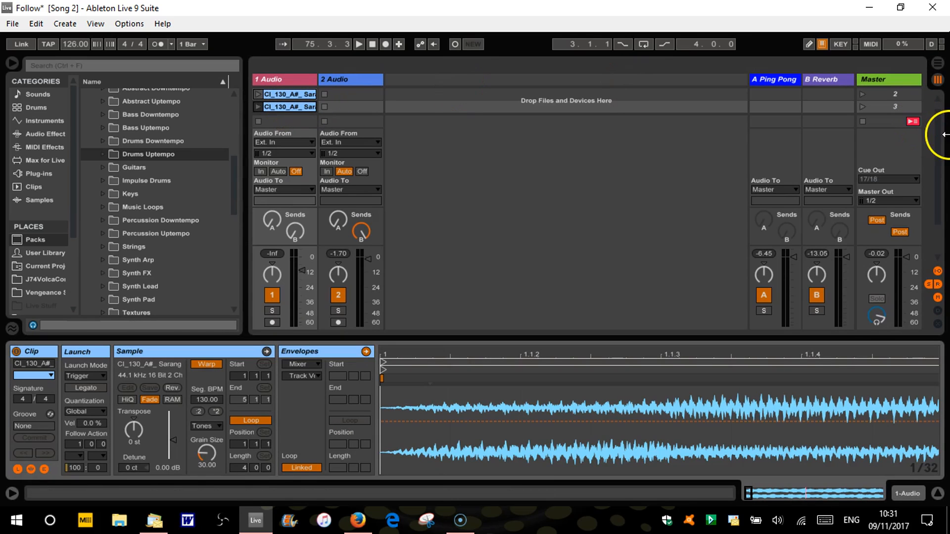
scroll(938, 123, up, 1)
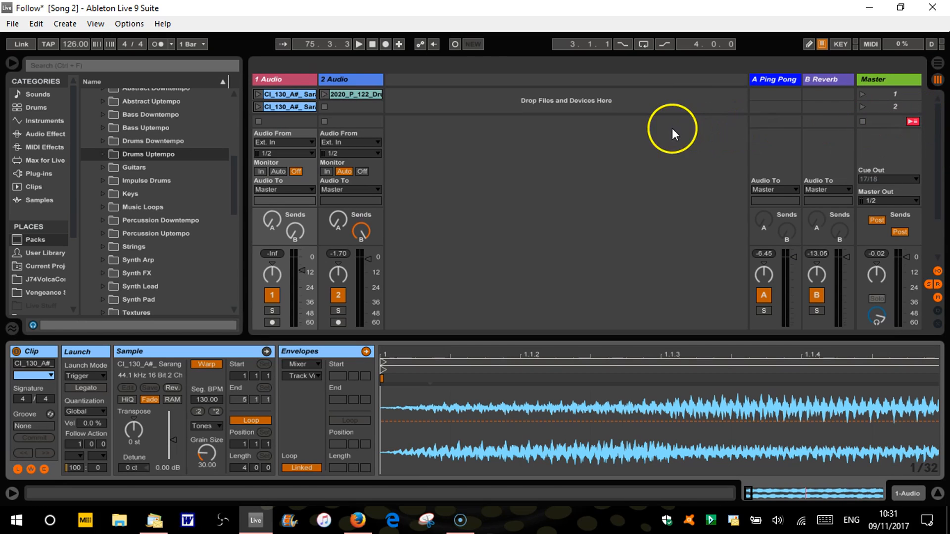
Select all three Sarang Drone clips on track 1 and set their first Follow Action to Any with a chance of 1
shift+click(287, 96)
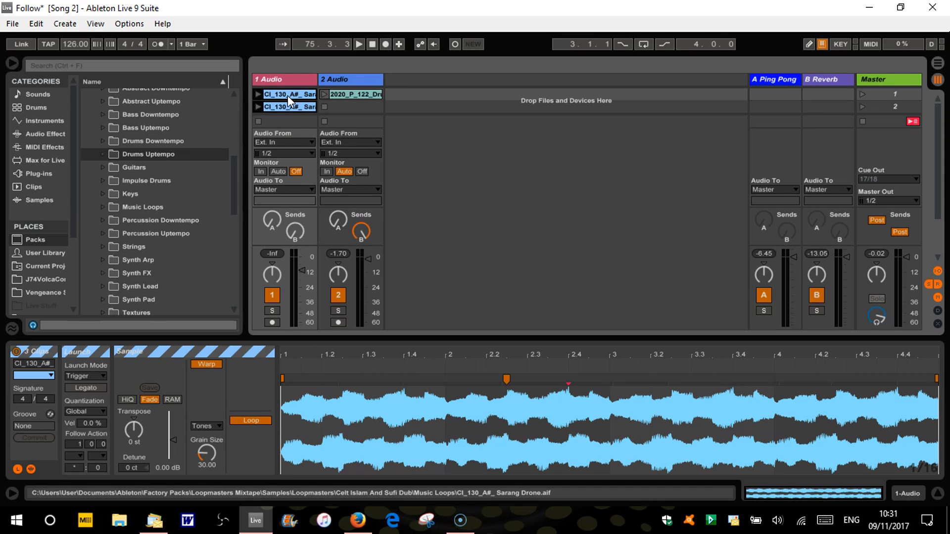
click(301, 93)
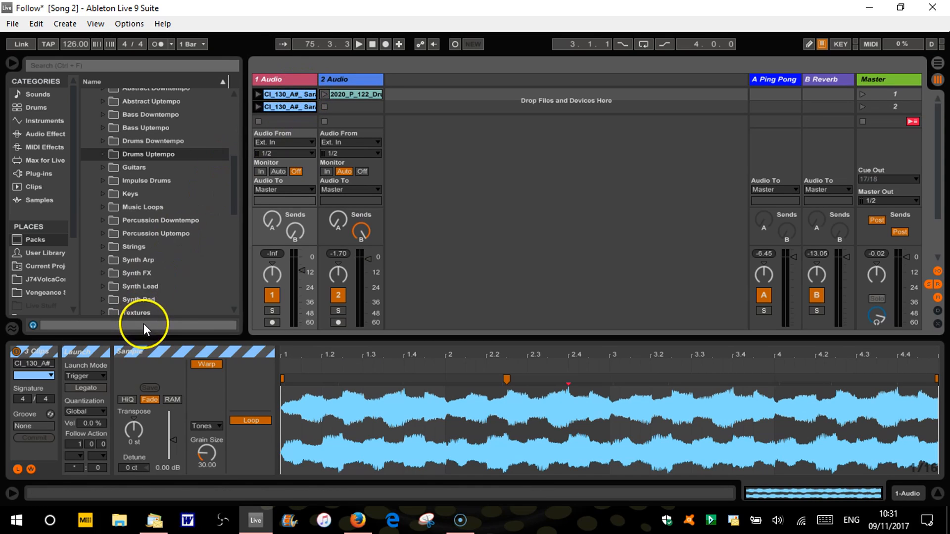
click(81, 453)
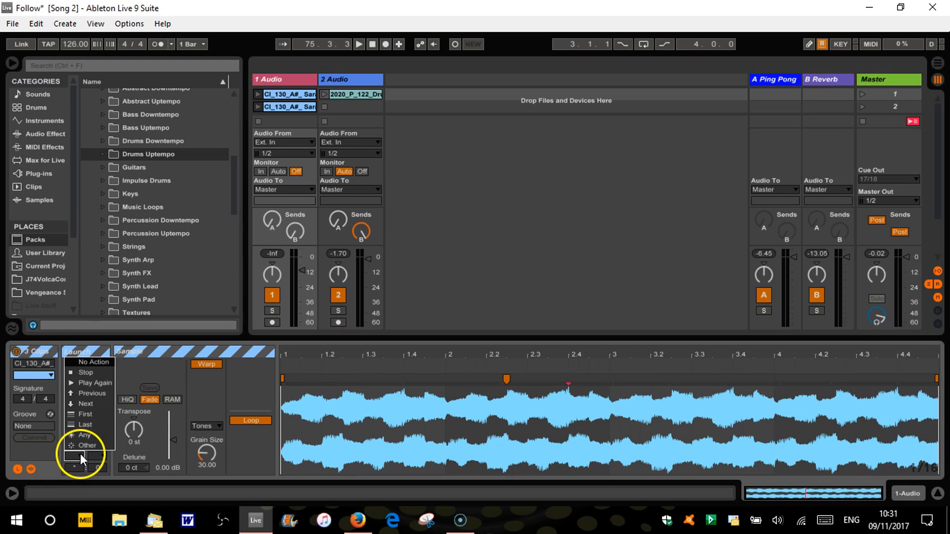
click(84, 432)
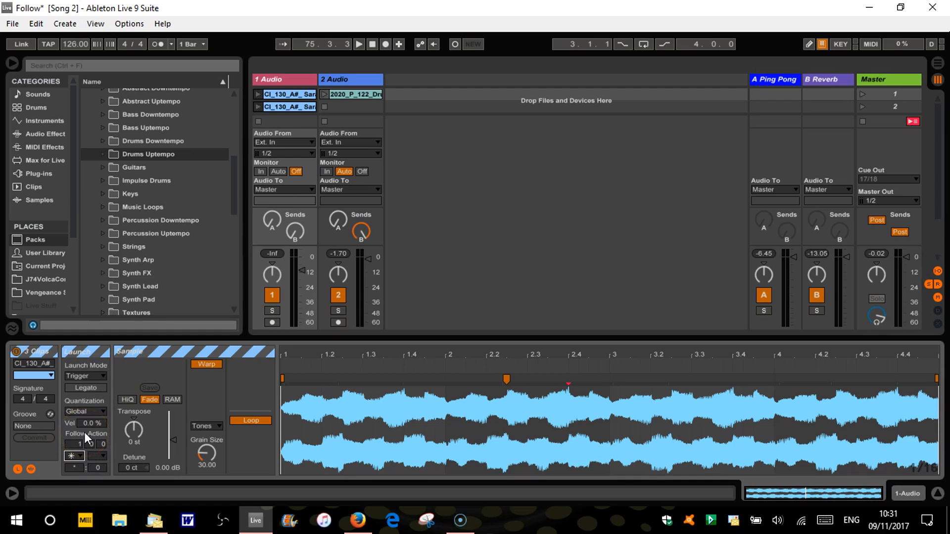
click(79, 453)
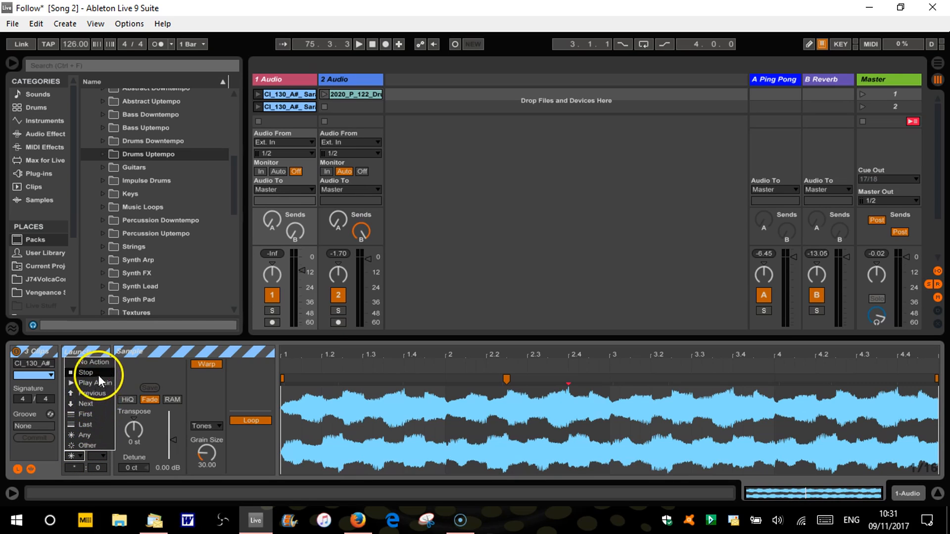
click(88, 432)
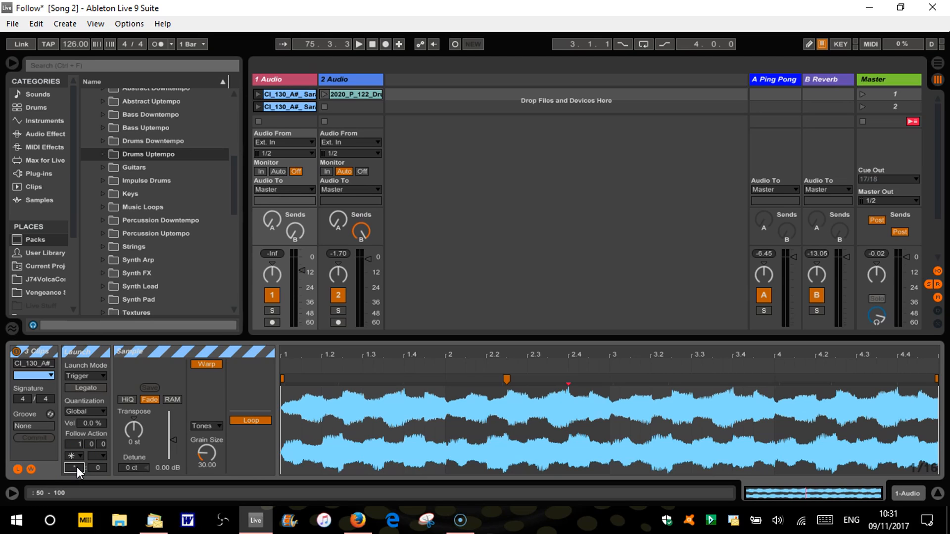
key(Return)
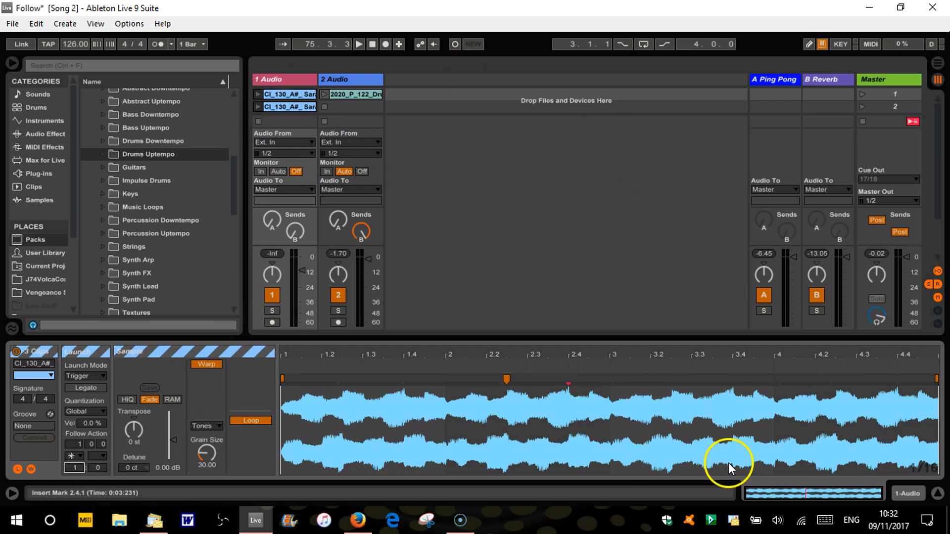
Launch scene 1 and start recording the Session playback into the Arrangement
click(938, 493)
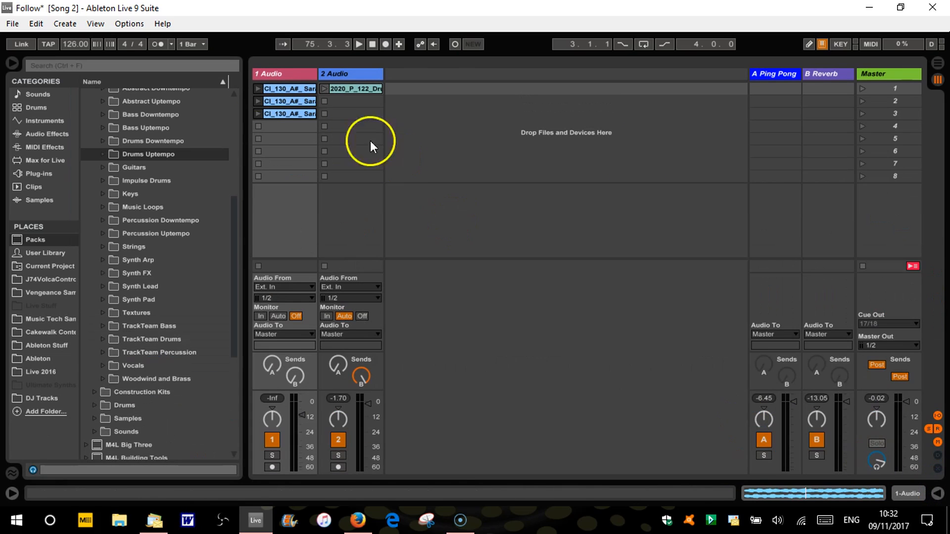
click(861, 87)
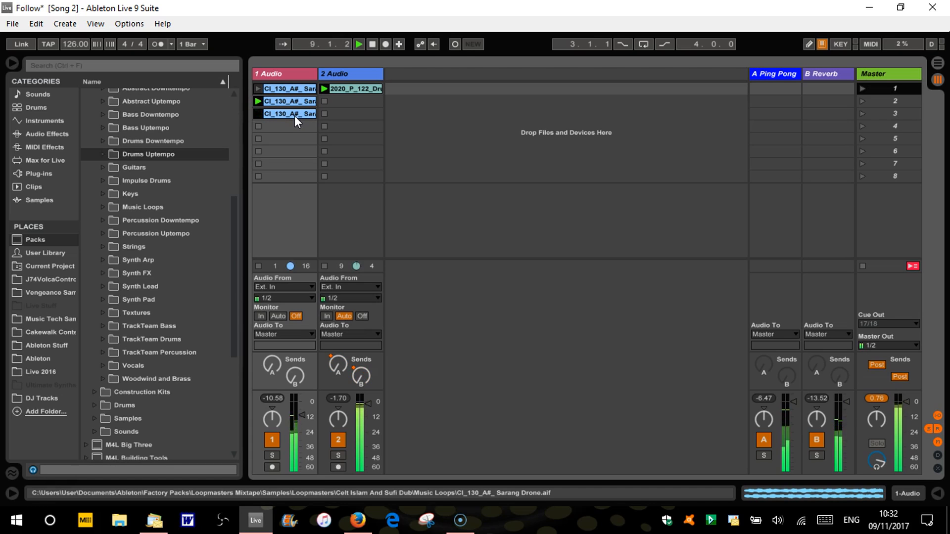
click(384, 45)
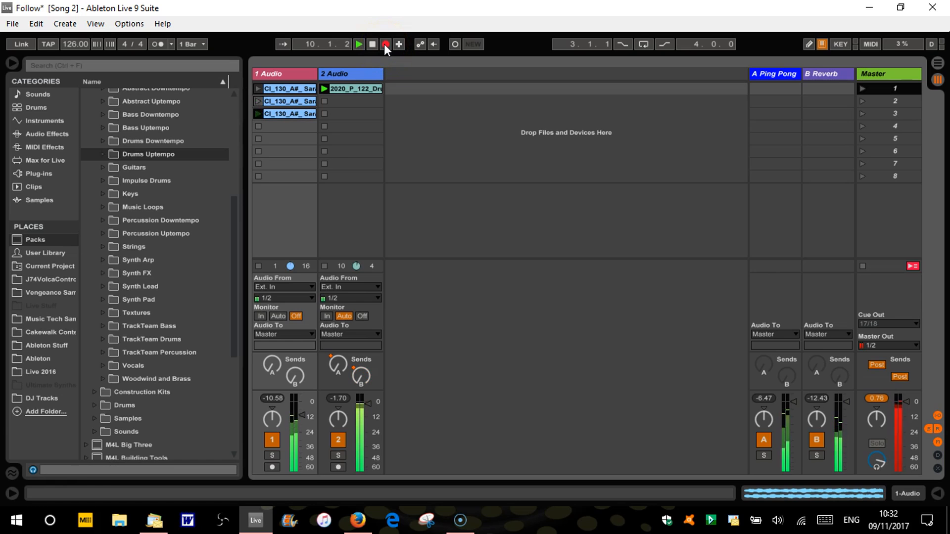
Show the recorded clips in the Arrangement, zoomed in from about bar 9, and stop the recording
key(shift+Tab)
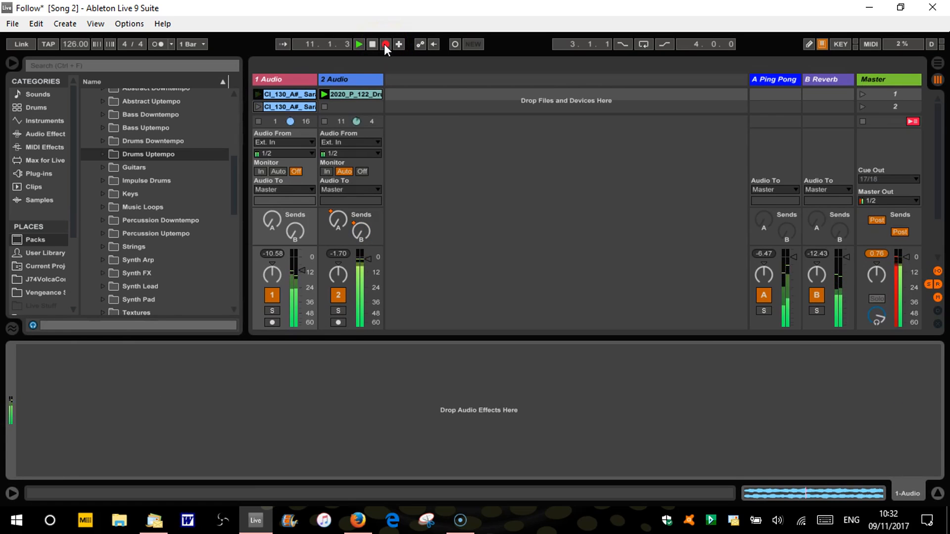
key(Tab)
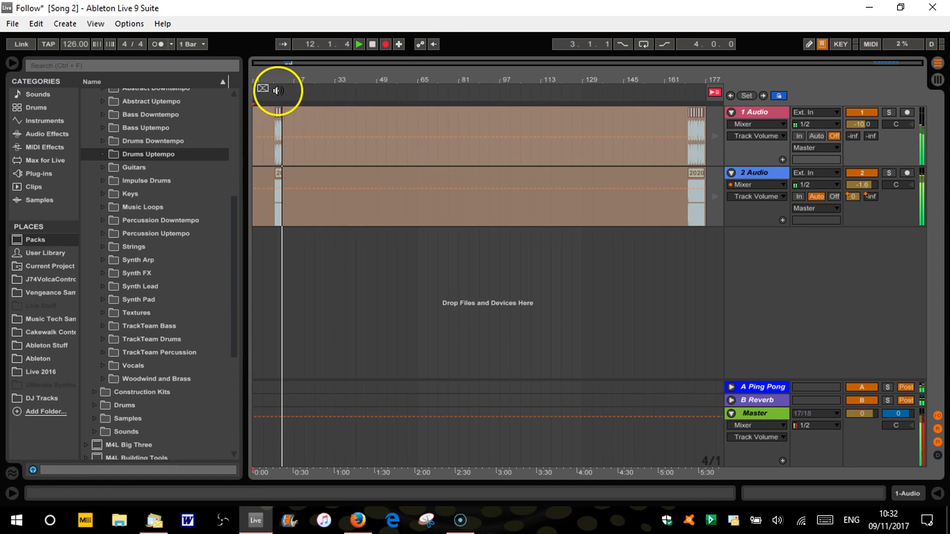
drag(274, 80, 275, 81)
key(space)
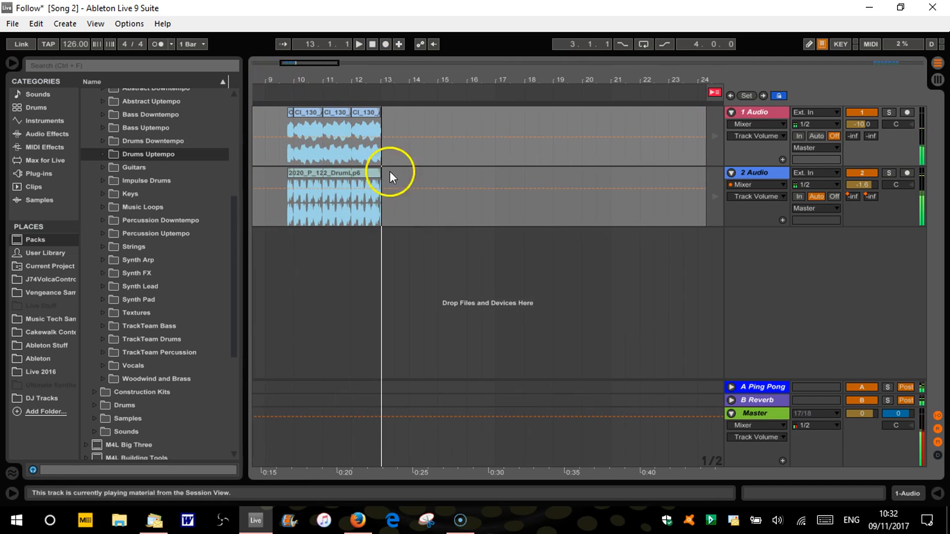
Shorten the Follow Action time of the three Sarang Drone clips to 0 bars and 0 beats, leaving only sixteenths
key(Tab)
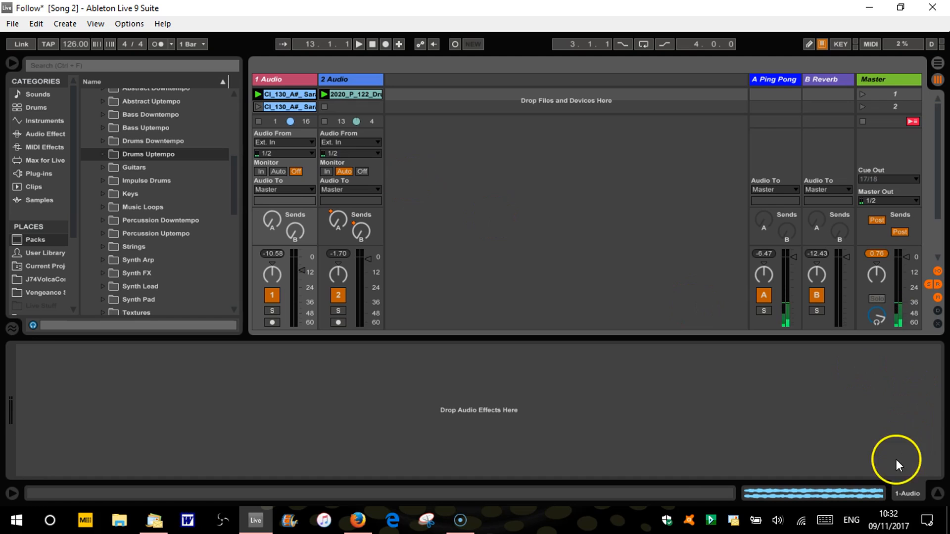
click(937, 494)
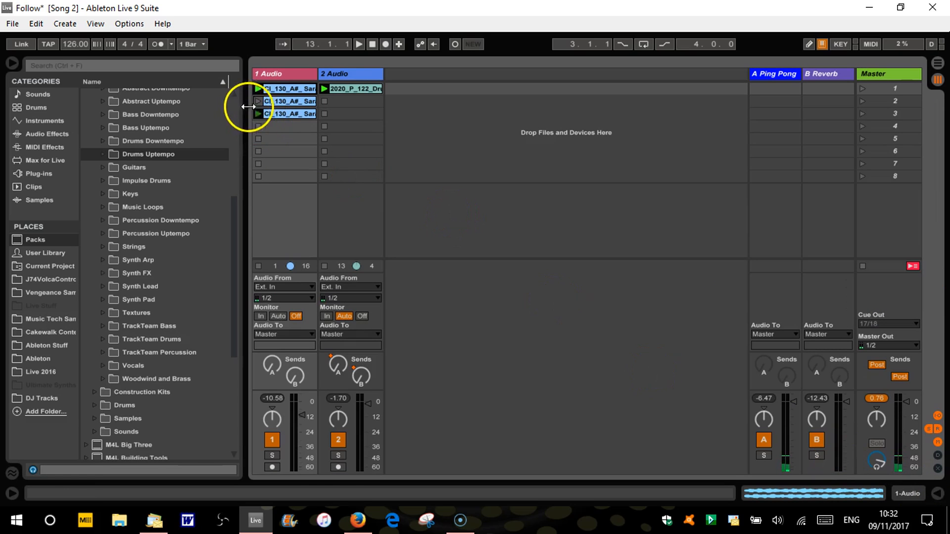
double_click(286, 114)
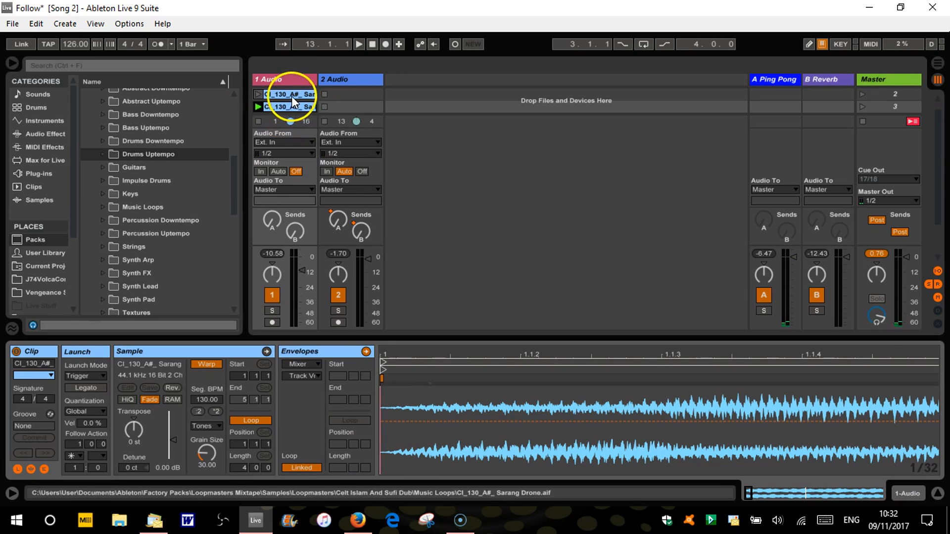
drag(937, 154, 937, 120)
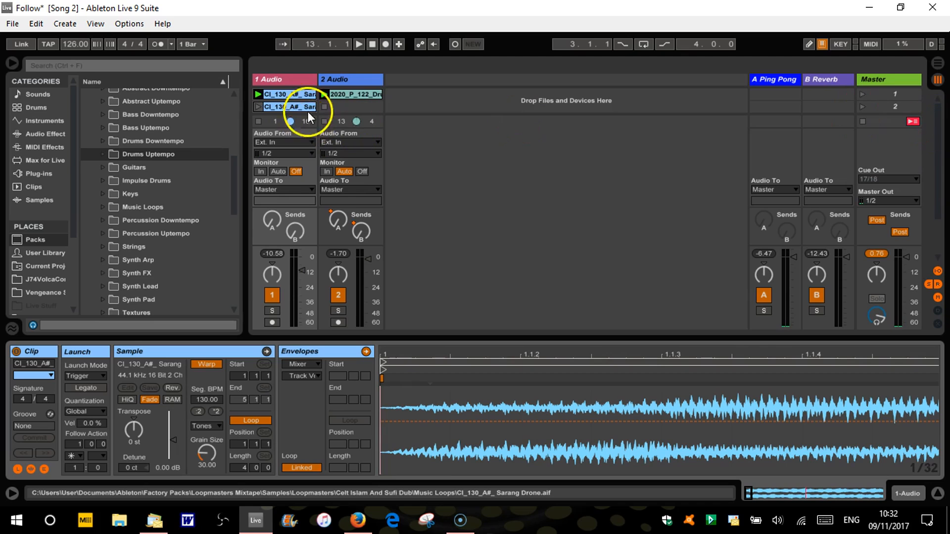
shift+click(299, 93)
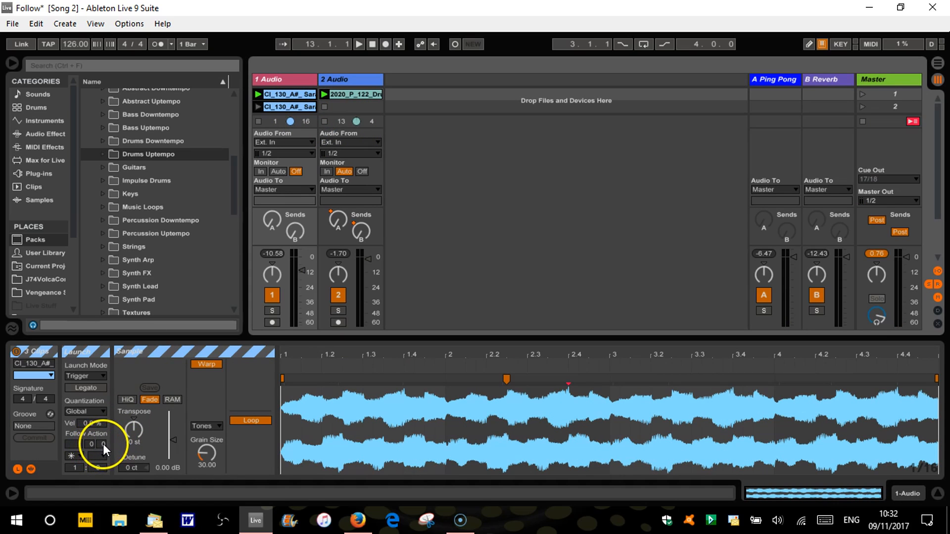
click(103, 444)
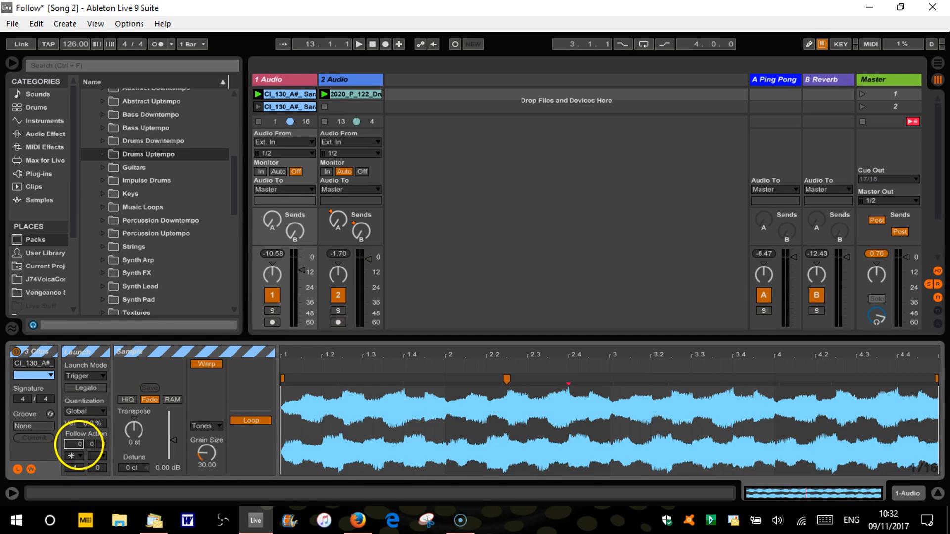
Launch scene 1 to audition the shortened follow actions, and stop playback
click(937, 493)
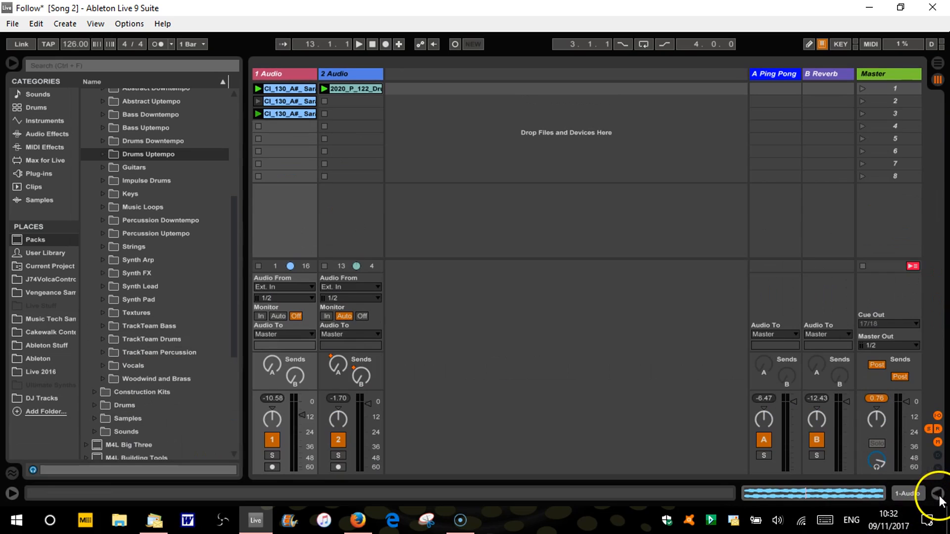
click(907, 83)
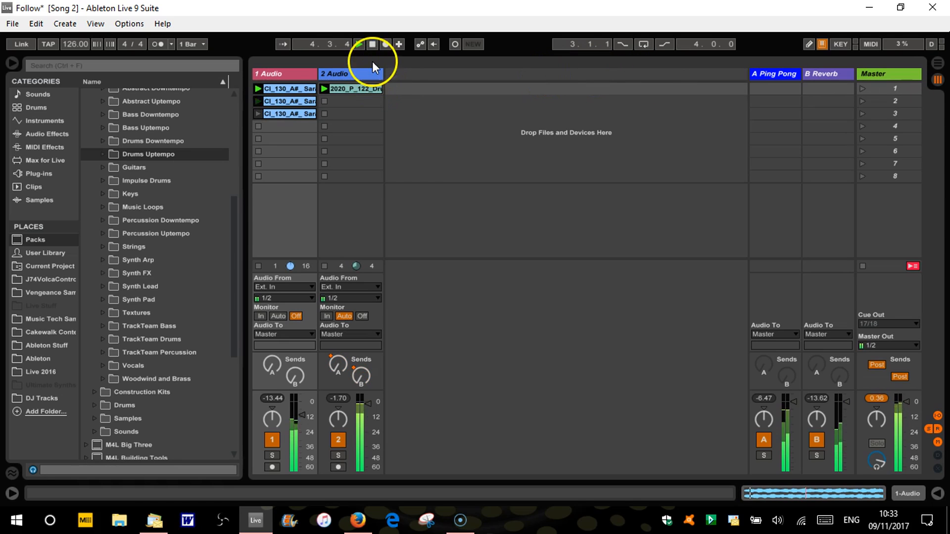
key(space)
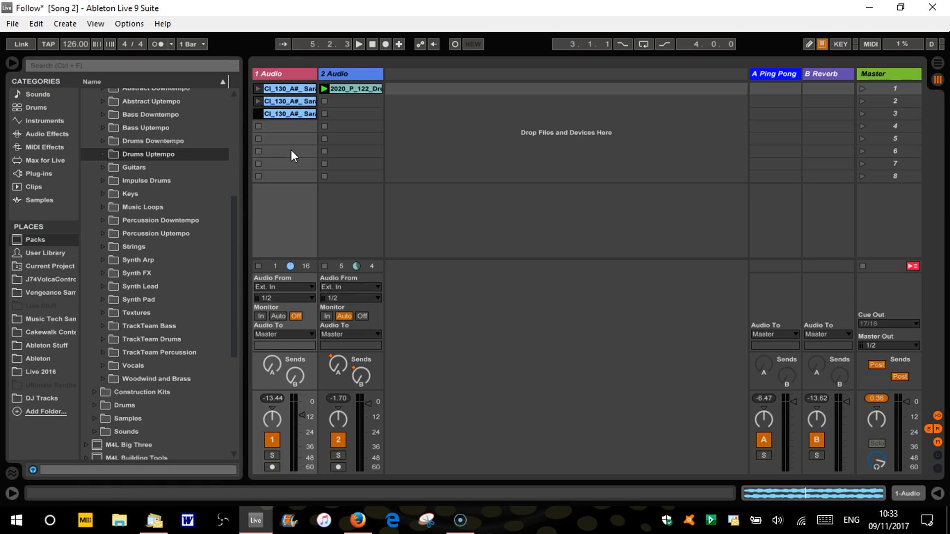
Add Drums-2020 Loop 10-130bpm from the Drums Uptempo folder to the second clip slot of track 2
click(227, 150)
click(259, 156)
click(358, 89)
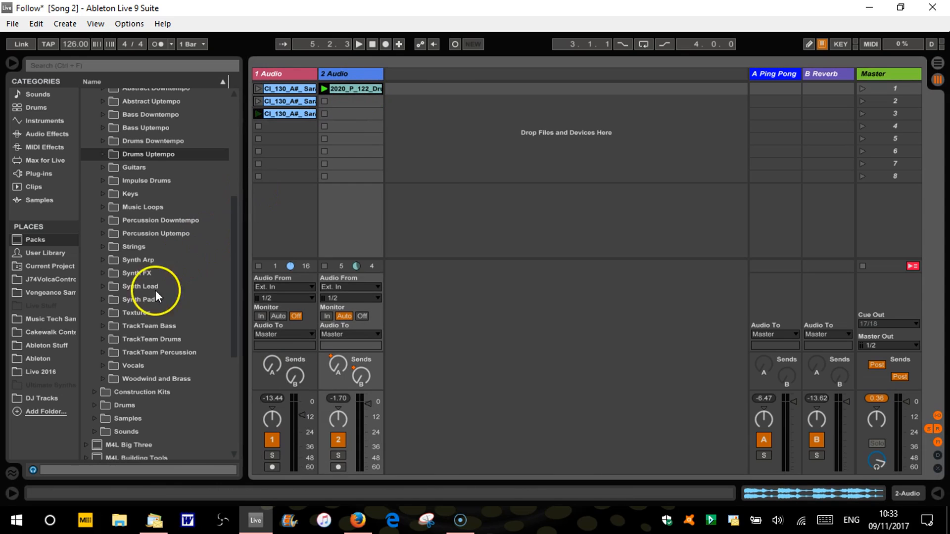
click(104, 153)
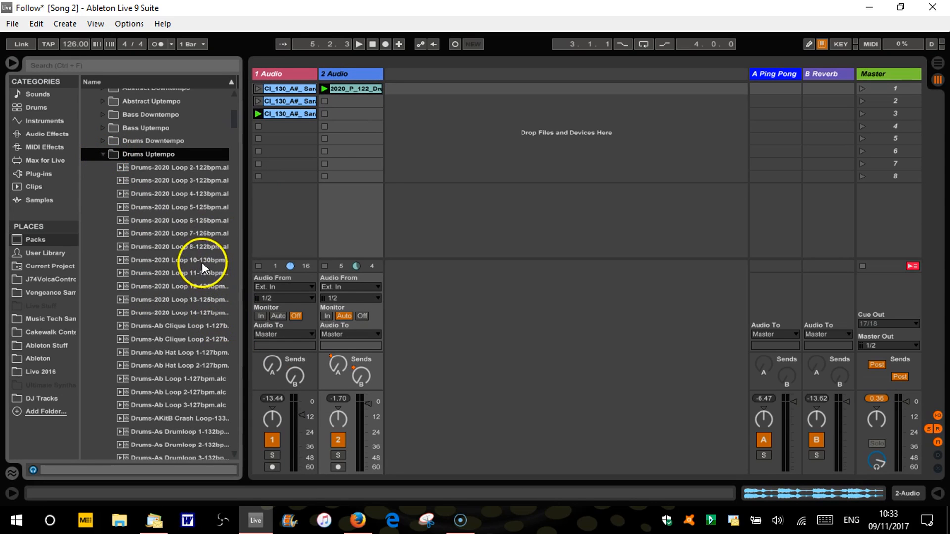
drag(194, 260, 341, 97)
Set the Follow Action of both drum clips on track 2 to Next with a time of 4 bars
click(351, 87)
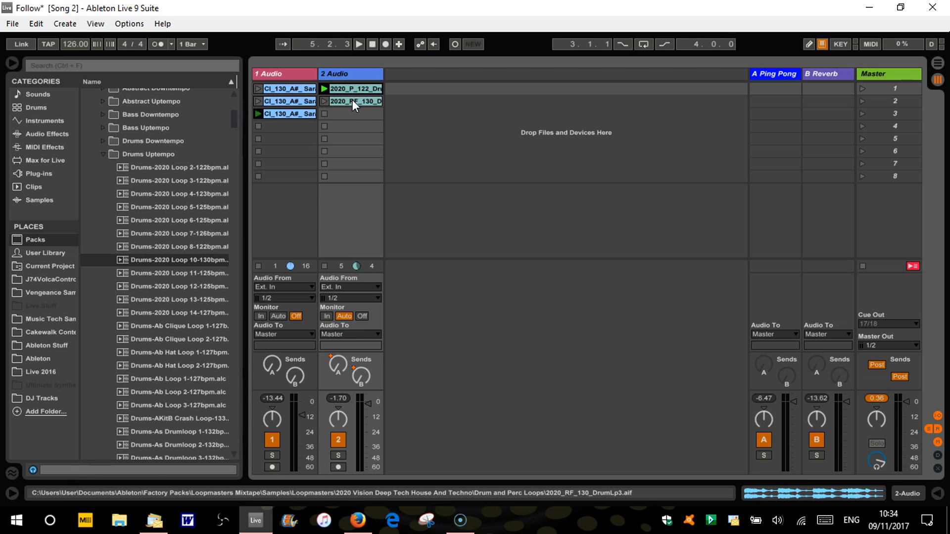
double_click(352, 100)
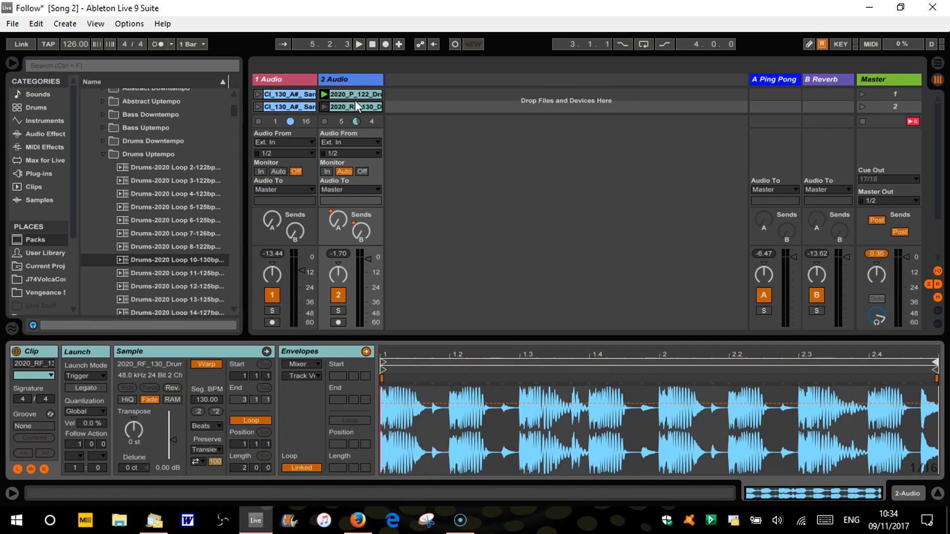
click(354, 94)
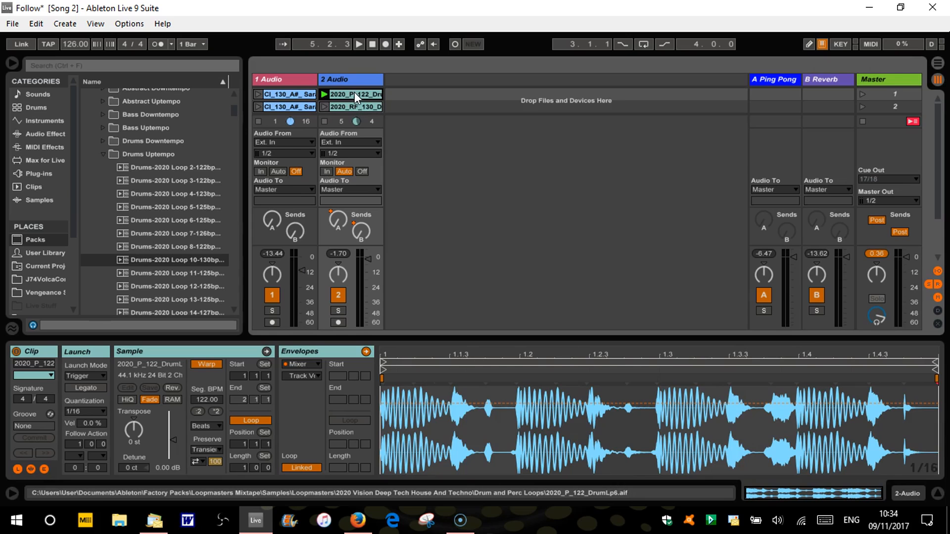
shift+click(355, 108)
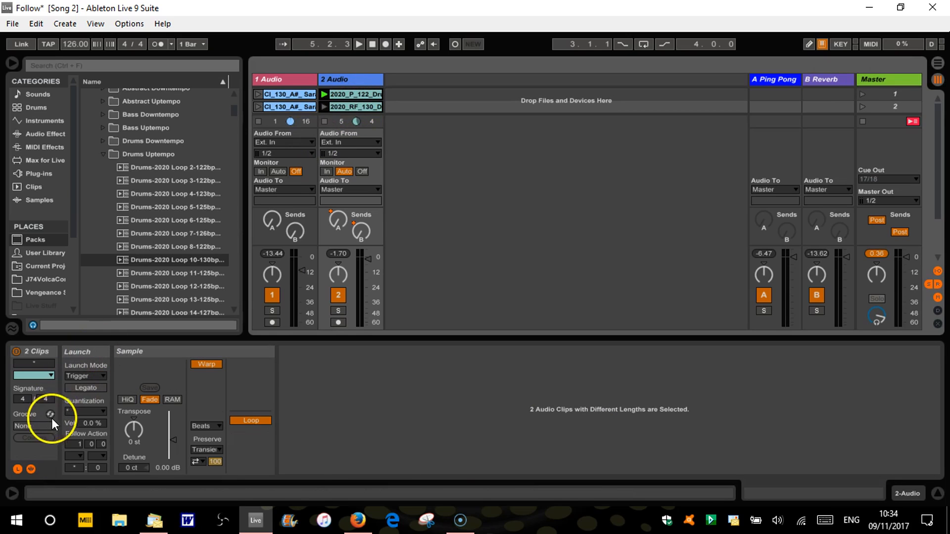
click(80, 444)
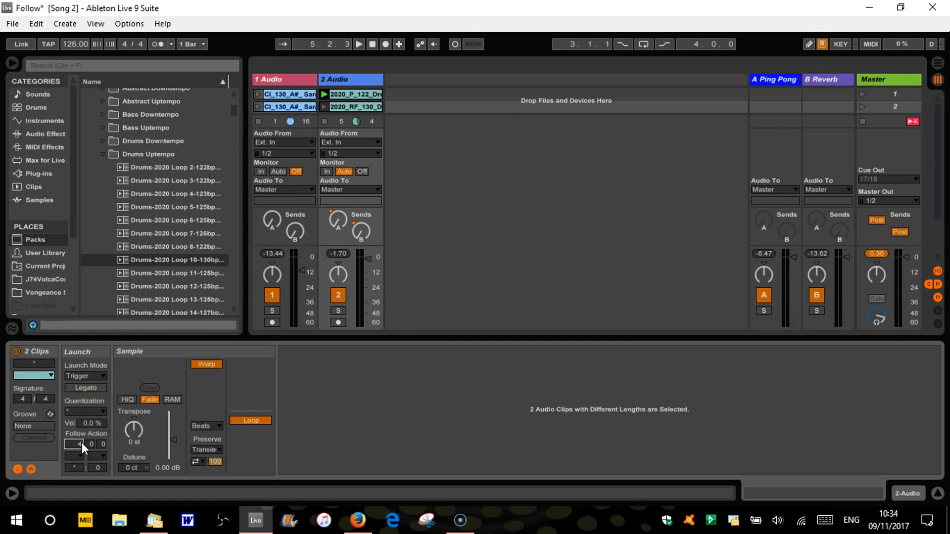
click(80, 456)
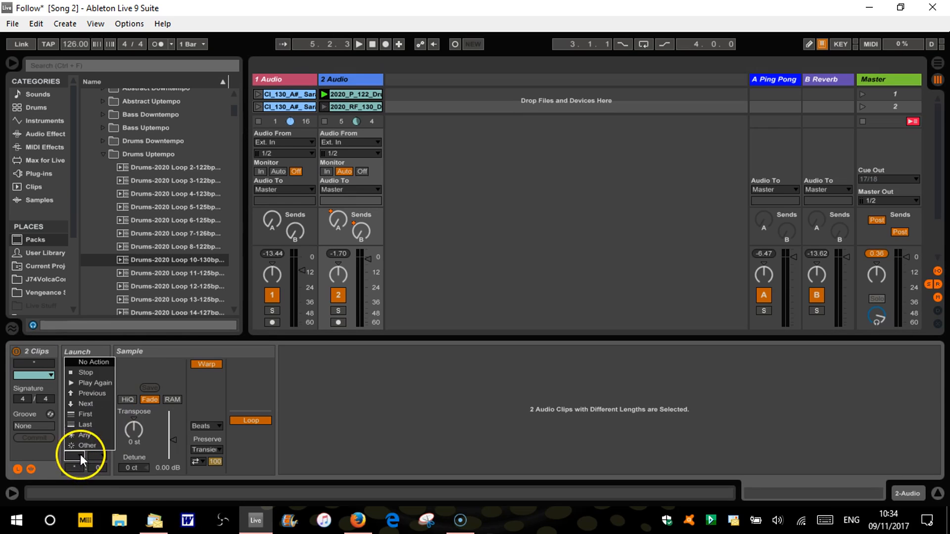
click(94, 410)
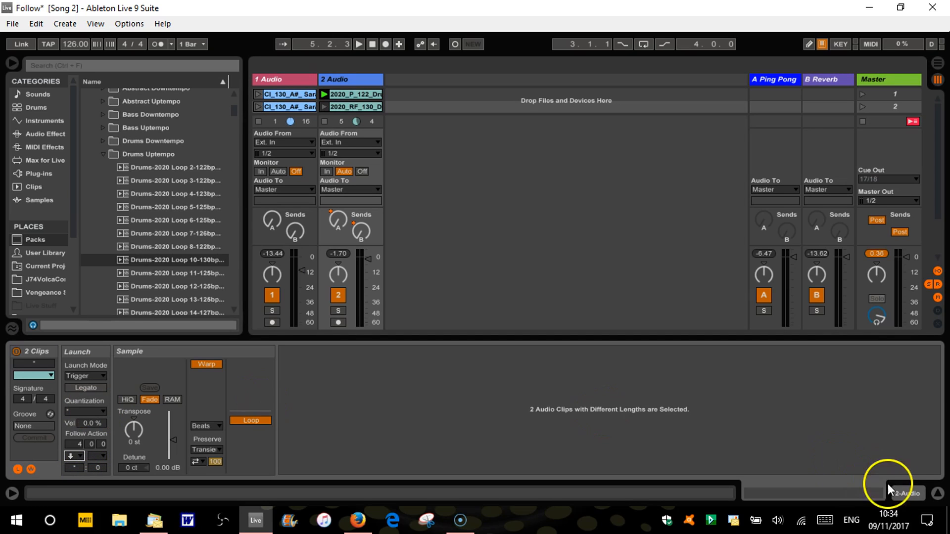
Hide the clip details and launch scene 1 to audition the drum clips' Follow Action
click(937, 493)
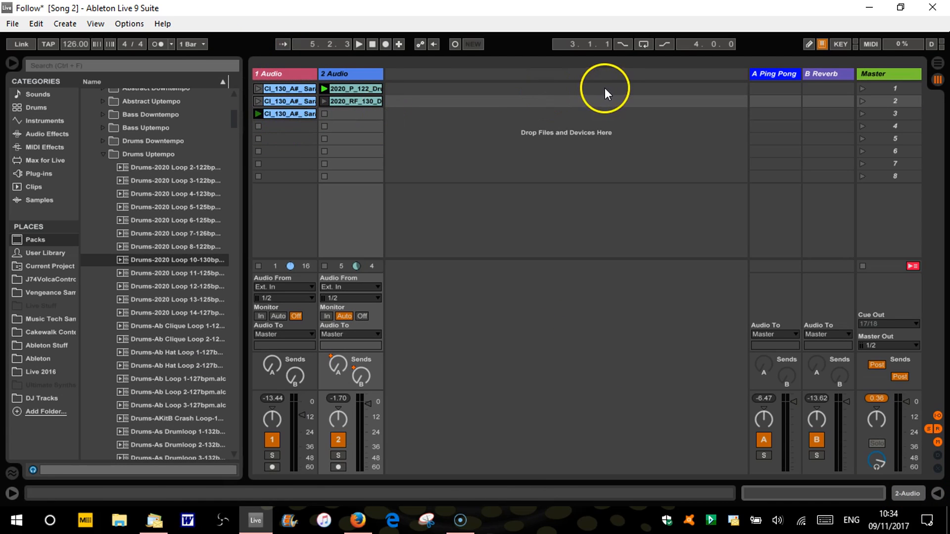
click(862, 87)
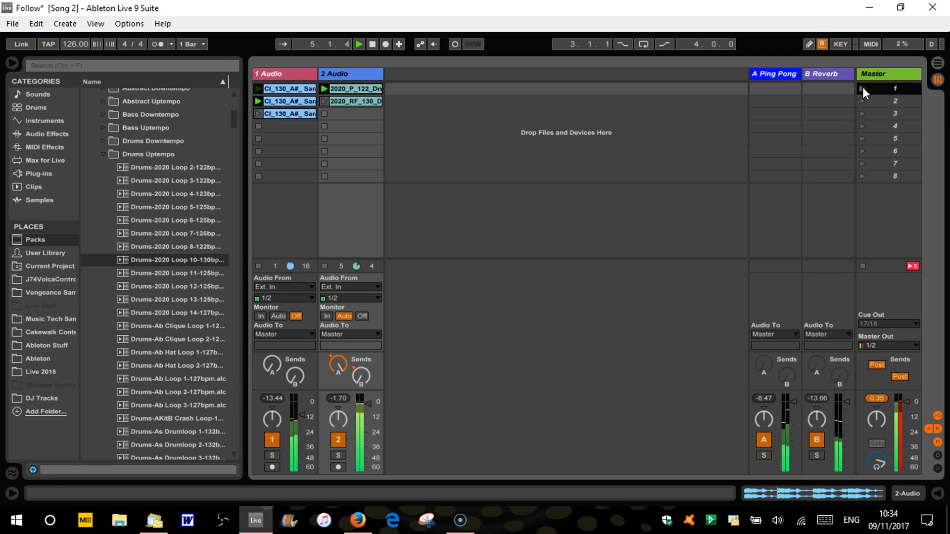
Set the chance of the first Follow Action to 1 for both drum clips on track 2
double_click(357, 103)
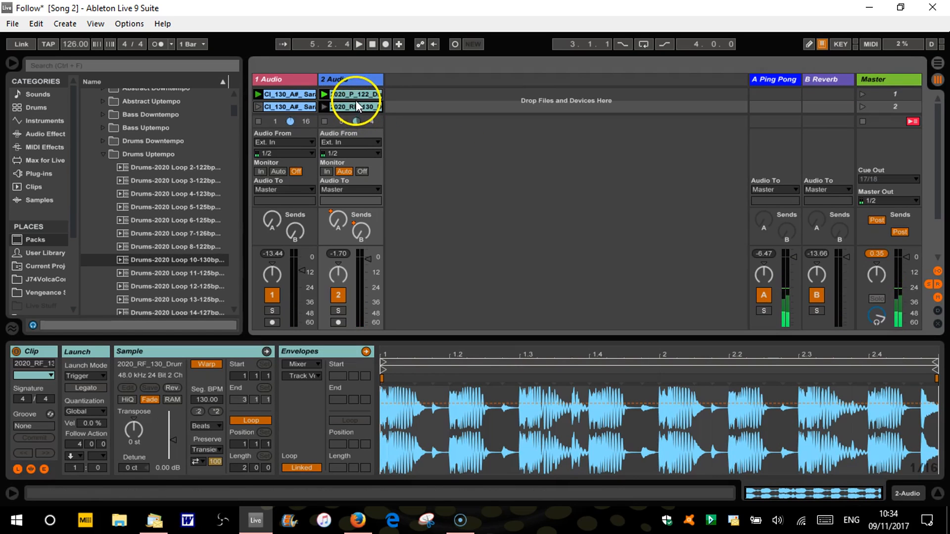
shift+click(354, 96)
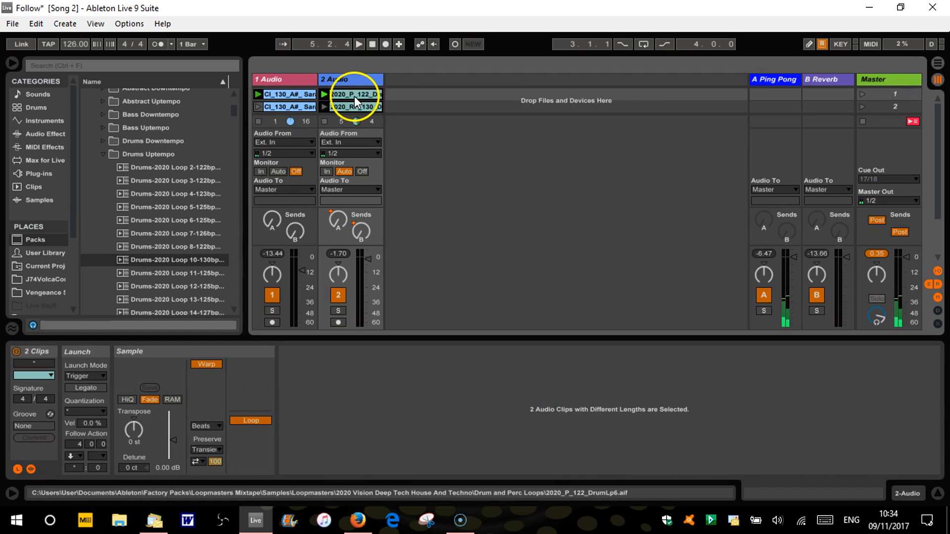
click(76, 467)
text(1)
key(Return)
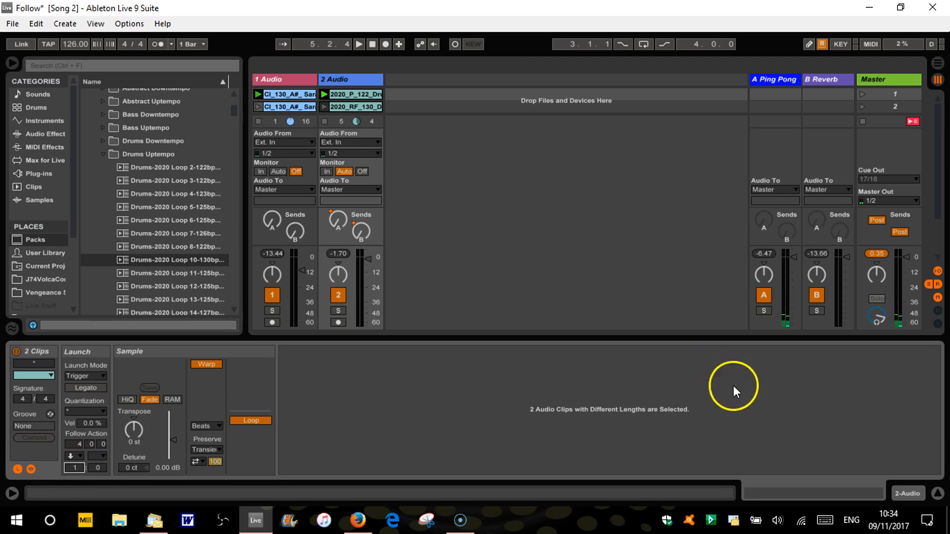
Hide the clip details, launch scene 1 to audition the clip switching, and launch the second drum clip on track 2
click(938, 494)
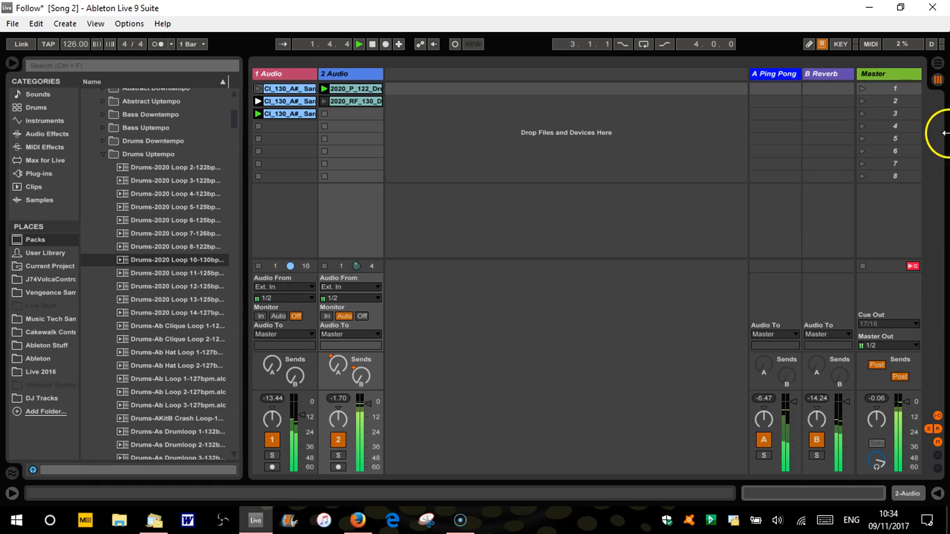
click(862, 87)
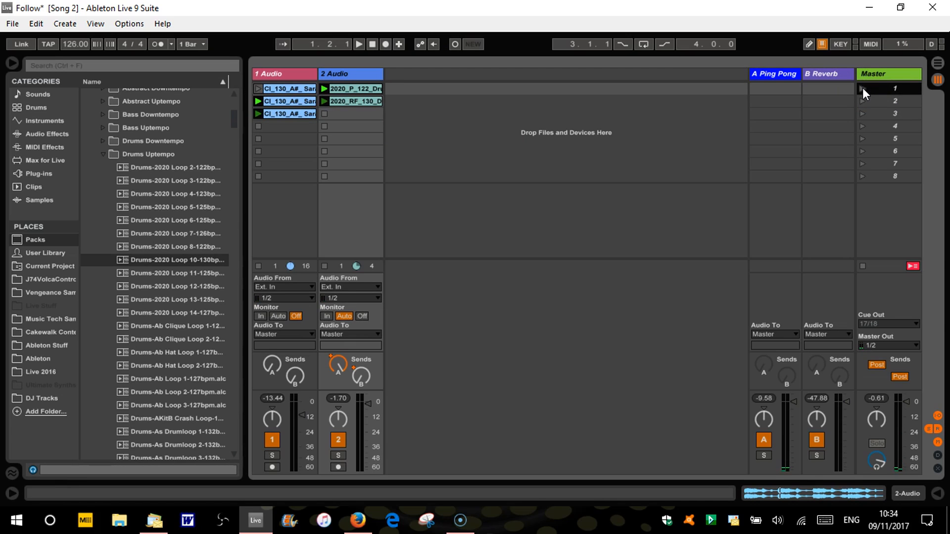
click(862, 87)
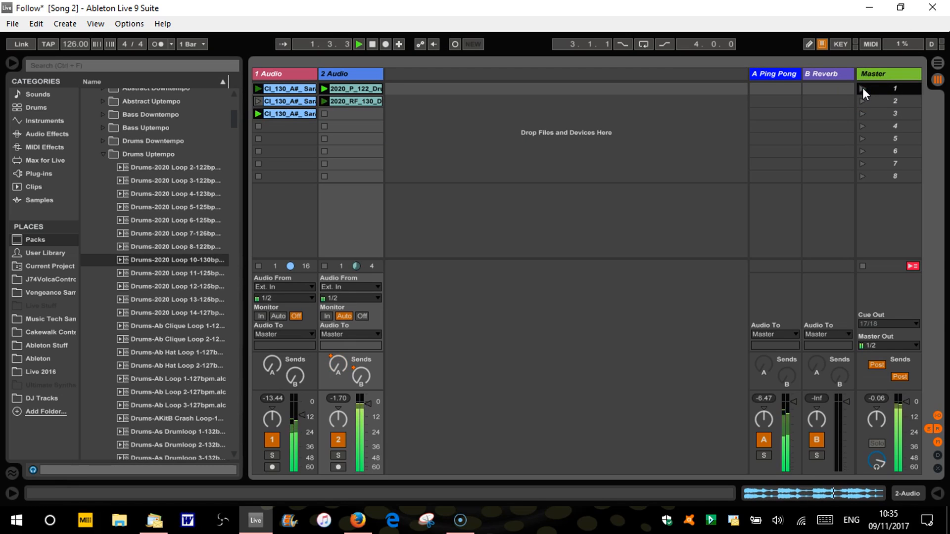
click(324, 102)
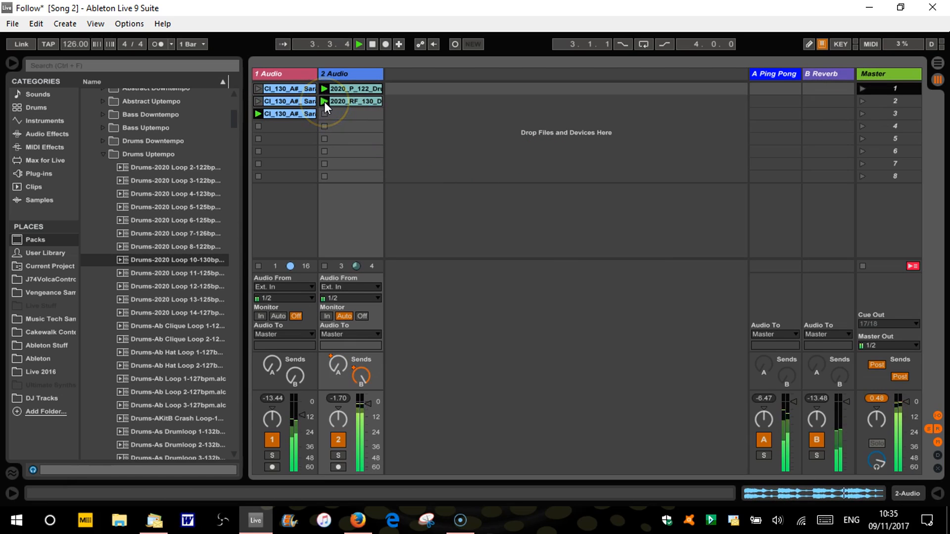